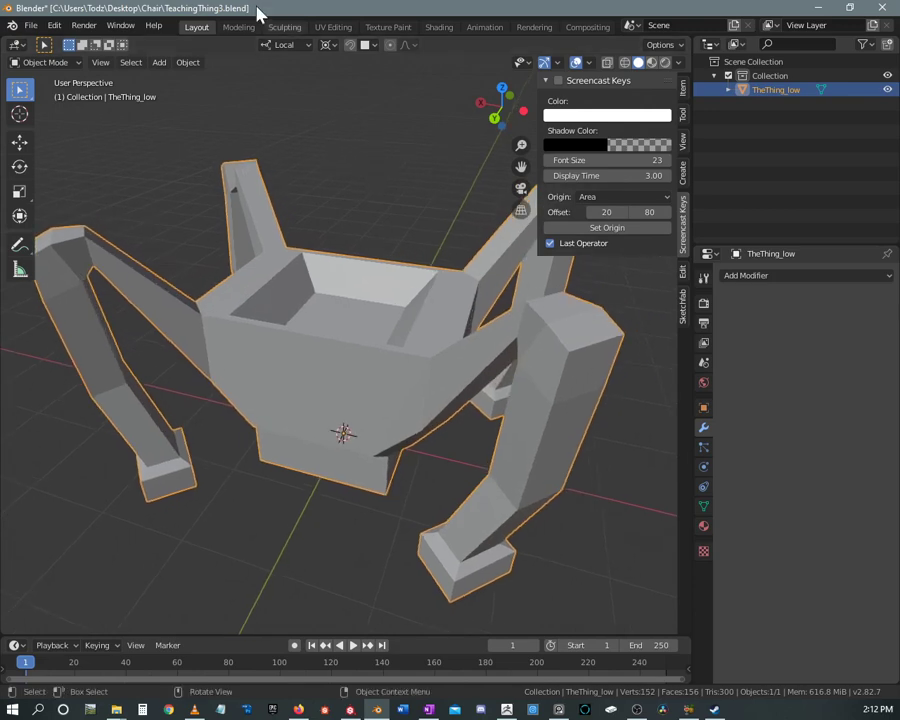
middle_click_drag(371, 170, 372, 255)
scroll(369, 162, "up", 1)
key("Tab")
scroll(342, 248, "down", 2)
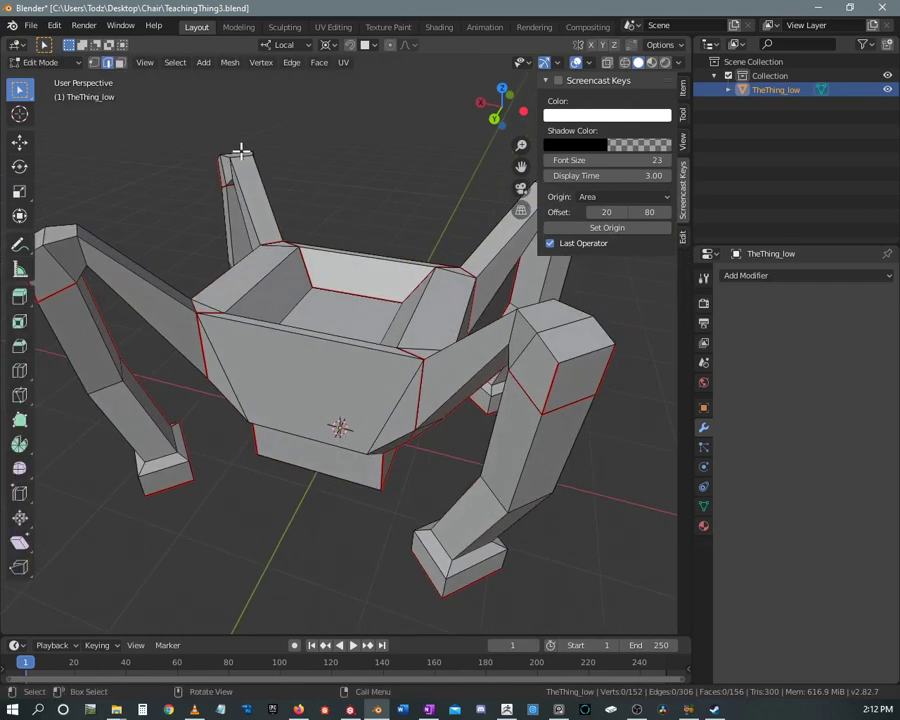
key("Tab")
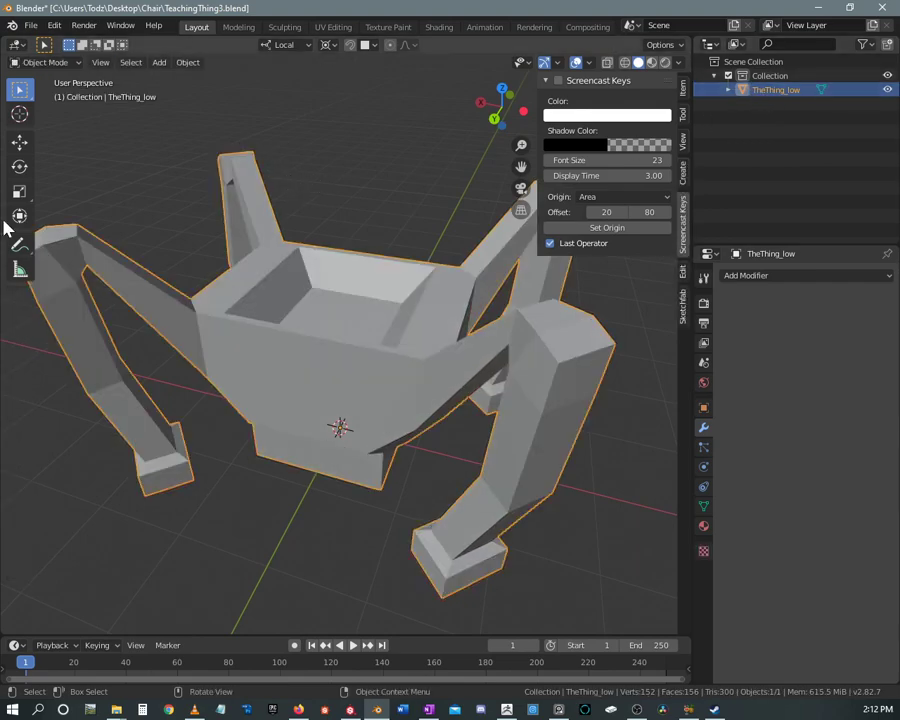
- Duplicate TheThing_low in place and rename the copy TheThing_high
key("shift+d")
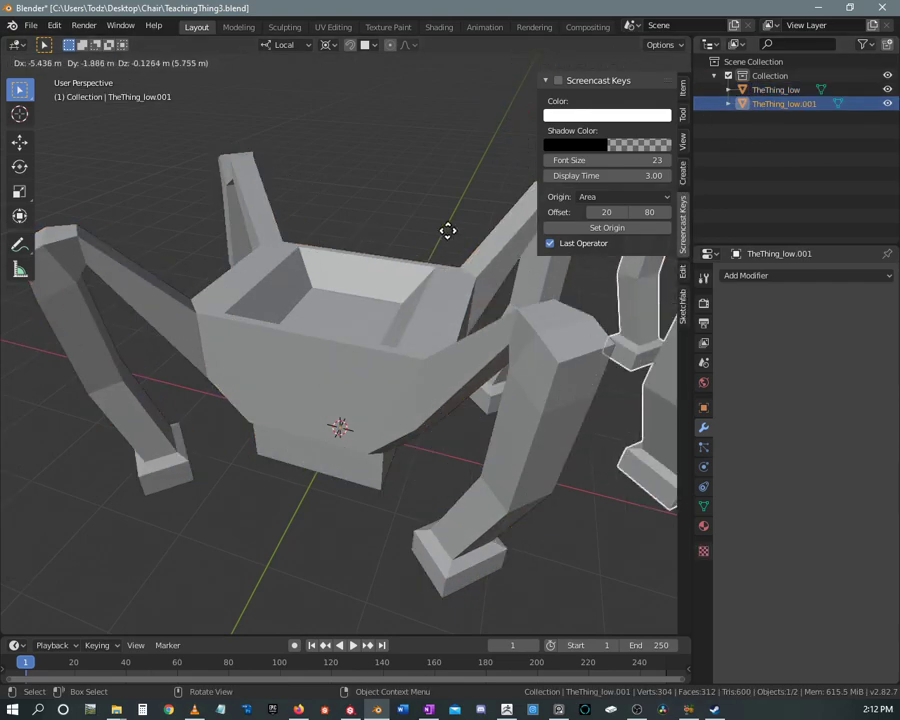
key("Escape")
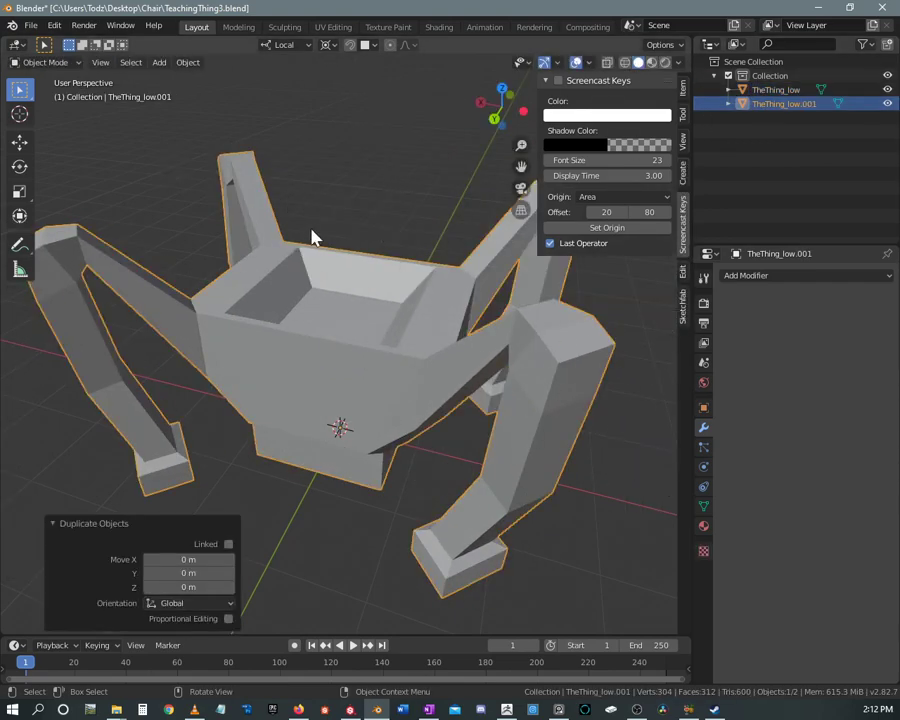
double_click(783, 104)
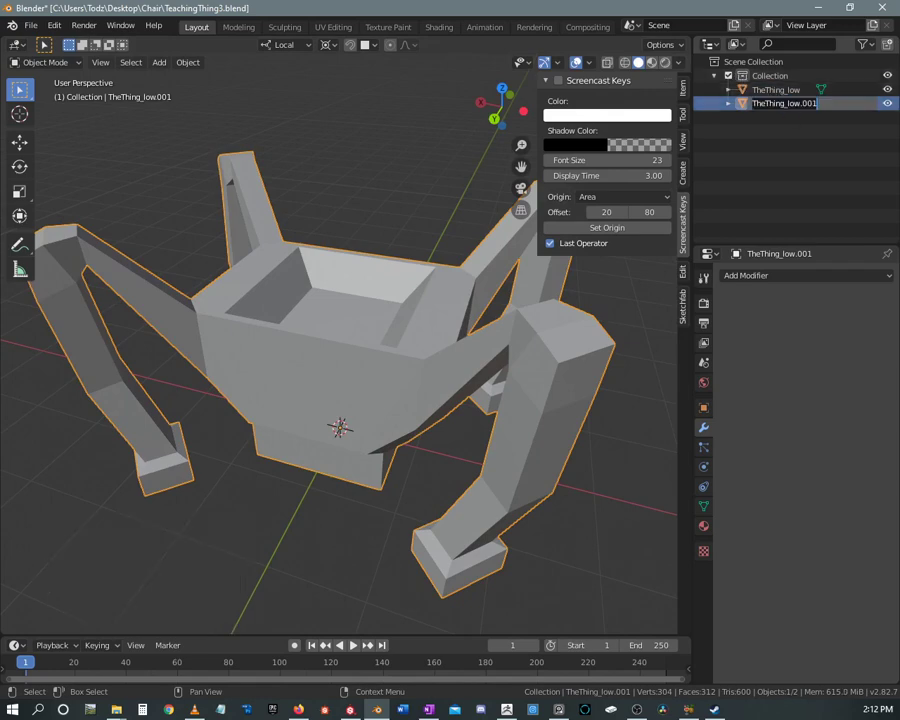
key("Right")
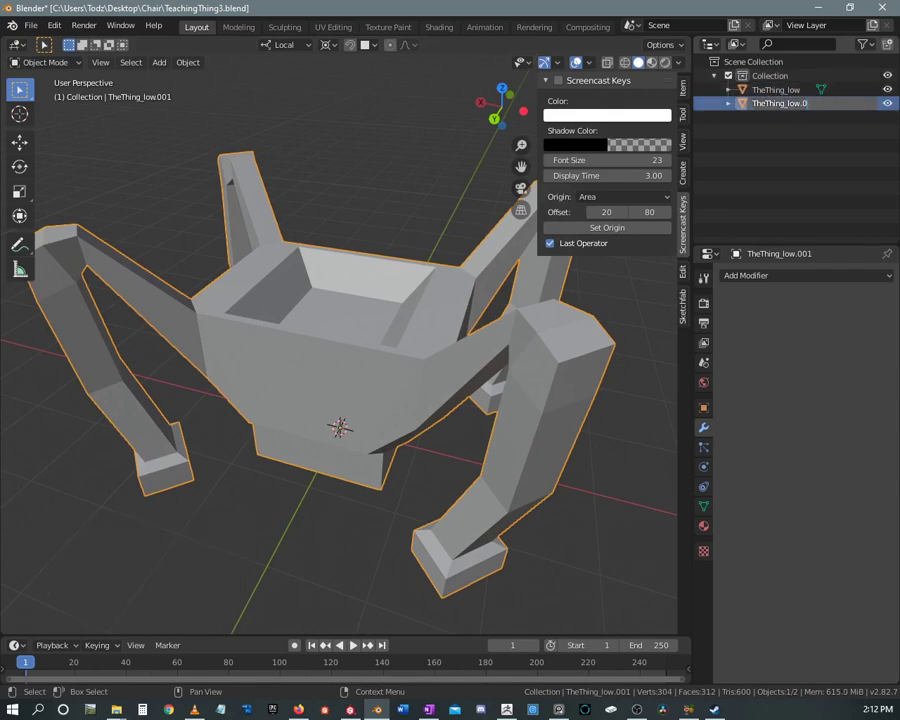
type("high")
key("Return")
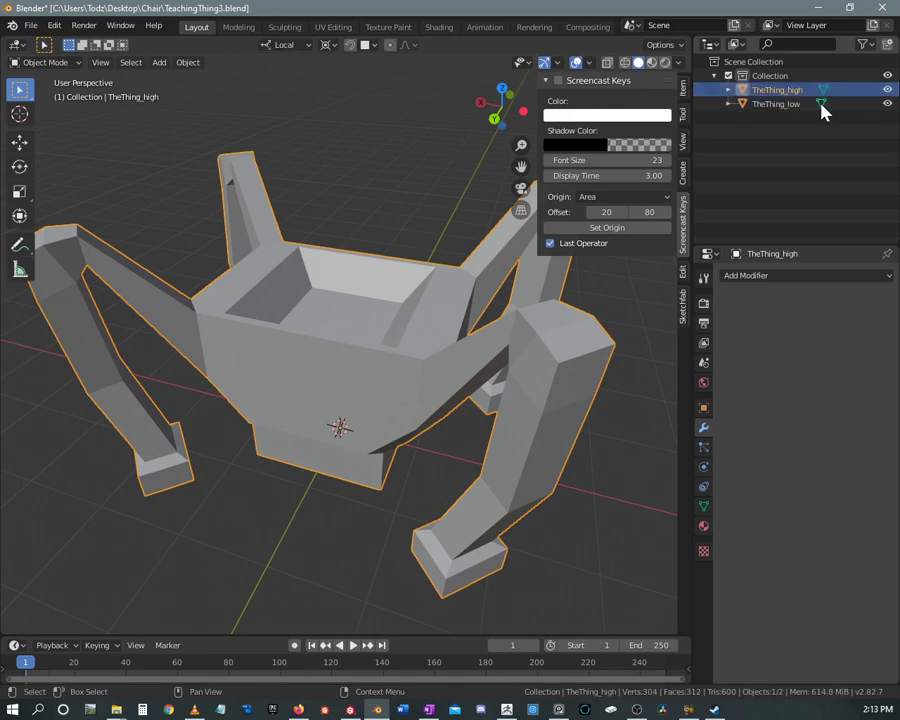
- Hide TheThing_low and put TheThing_high in Edit Mode with the viewport sidebar collapsed
left_click(886, 103)
middle_click_drag(251, 221, 402, 257)
scroll(341, 251, "up", 3)
key("Tab")
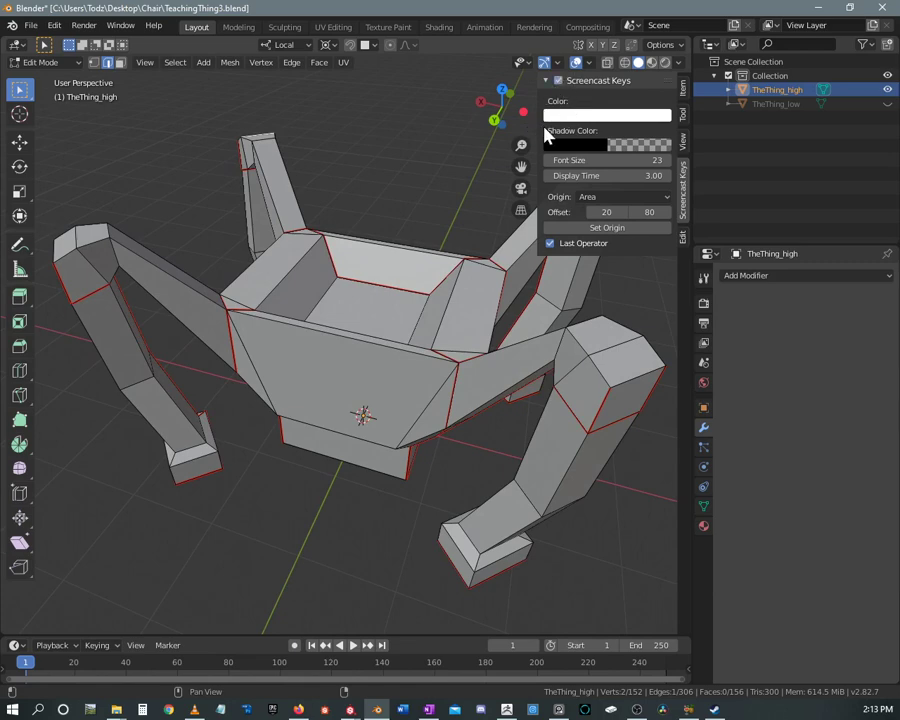
left_click_drag(537, 130, 729, 147)
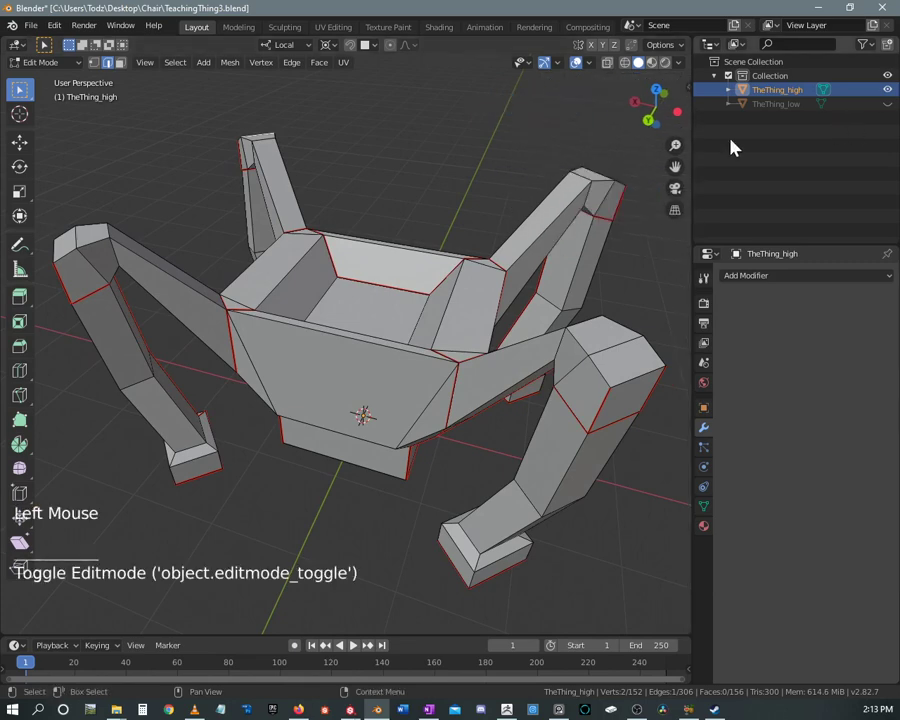
middle_click_drag(346, 228, 273, 115)
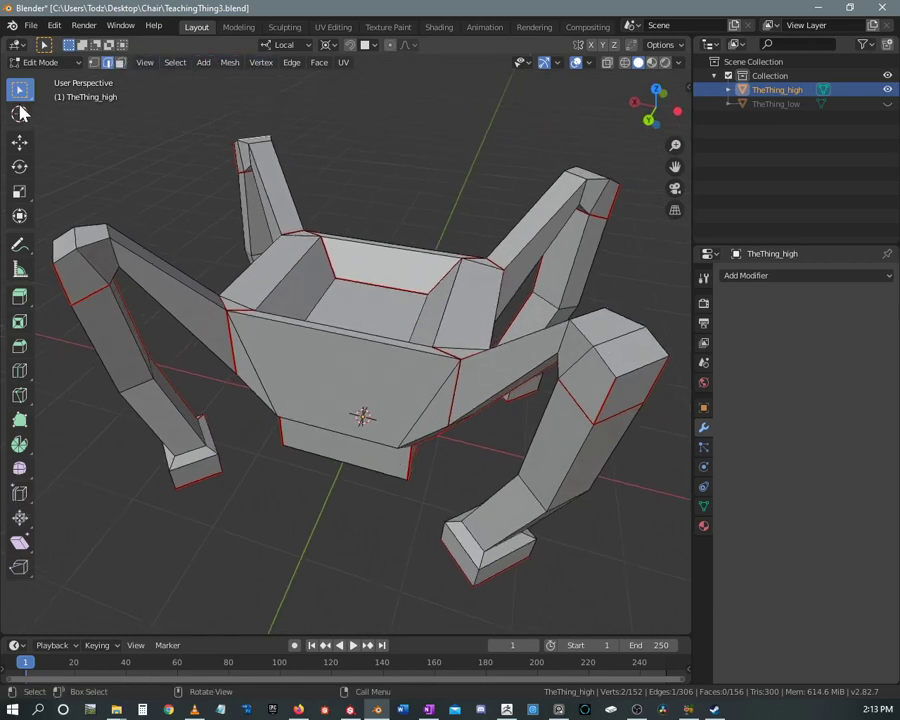
- Select the sharp edges of TheThing_high with a sharpness of 25.6°
left_click(176, 63)
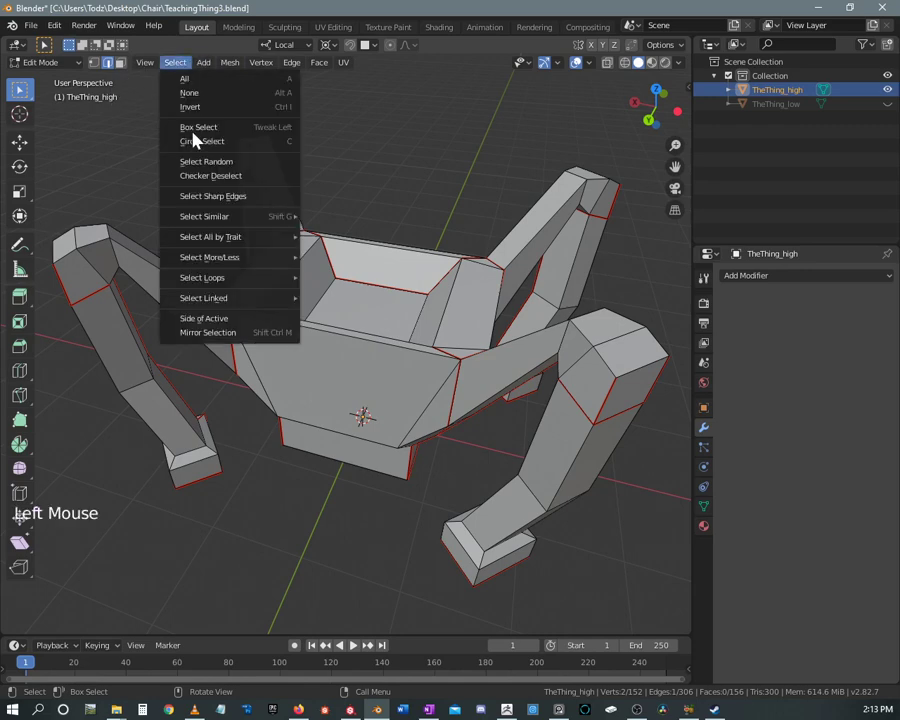
left_click(223, 197)
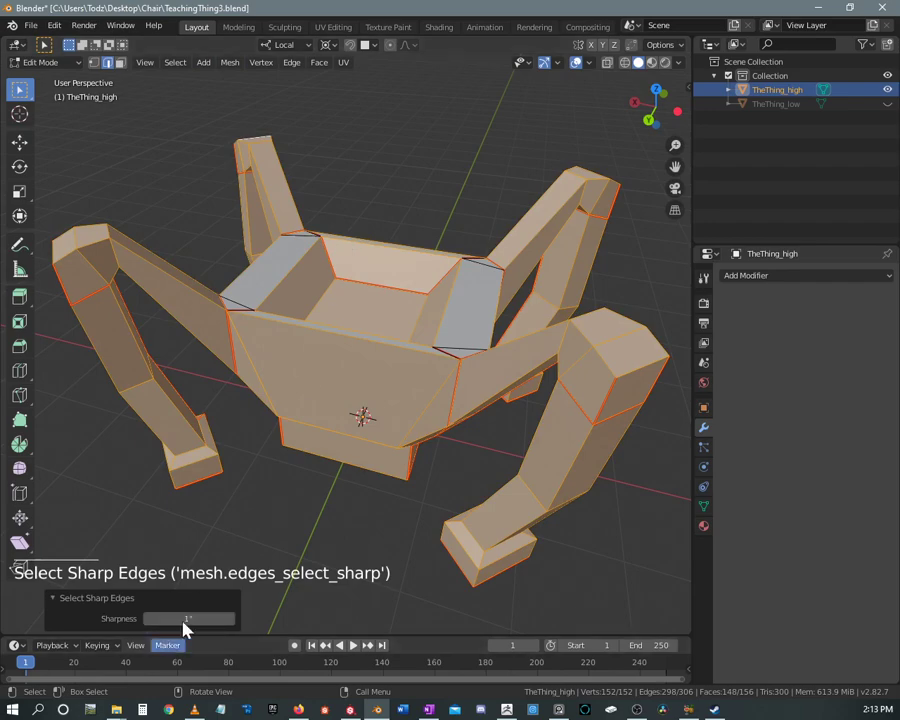
left_click_drag(185, 619, 254, 619)
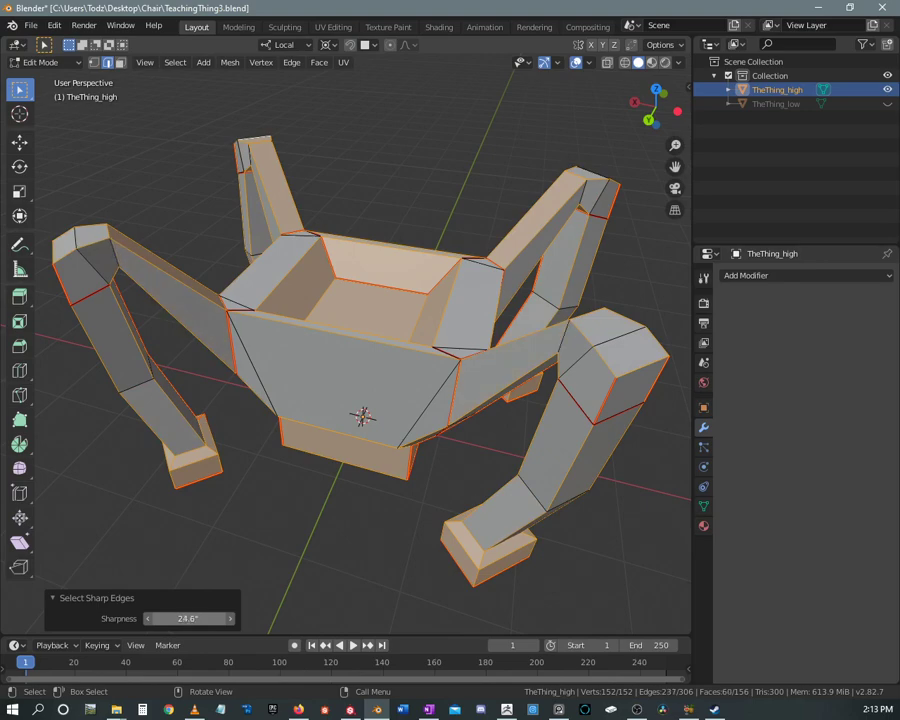
- Bevel the selected sharp edges with an offset of about 0.0057 m and 11 segments
middle_click_drag(281, 414, 281, 317)
scroll(310, 362, "up", 3)
scroll(319, 315, "up", 2)
scroll(295, 335, "up", 2)
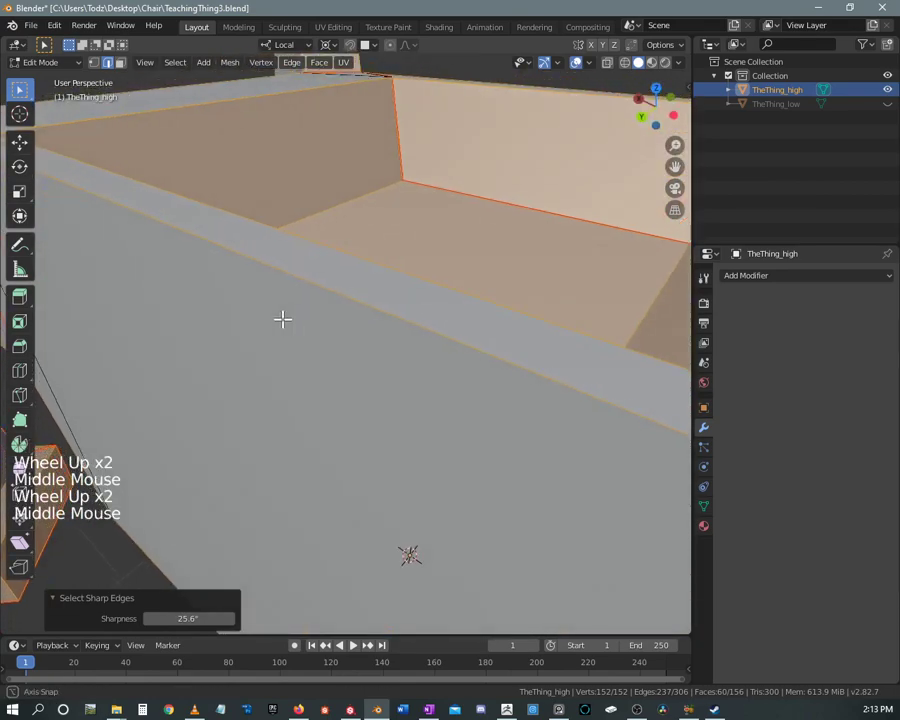
key("ctrl+b")
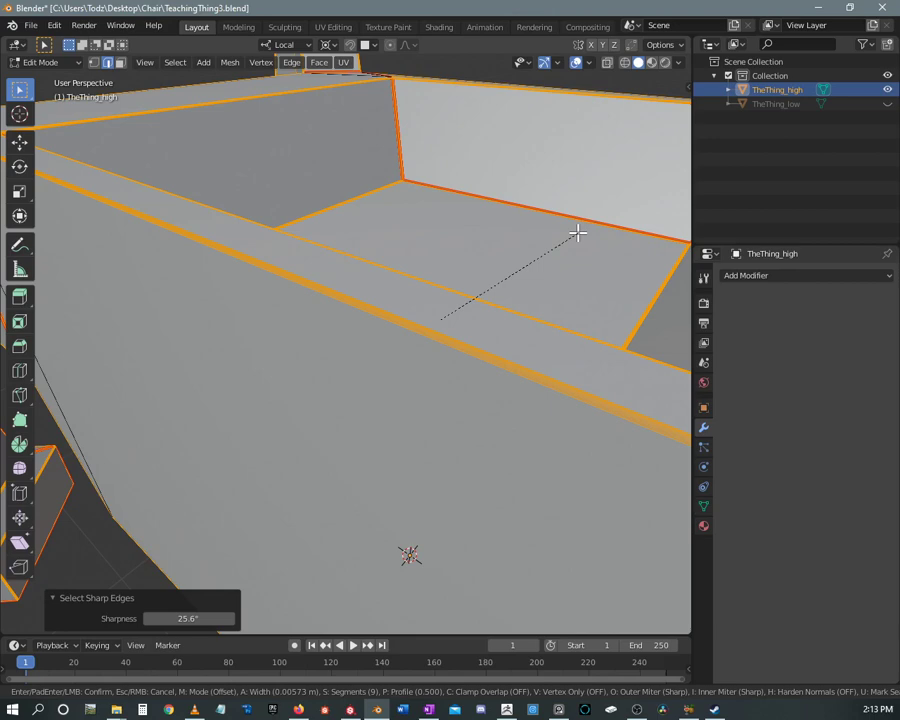
scroll(578, 233, "down", 3)
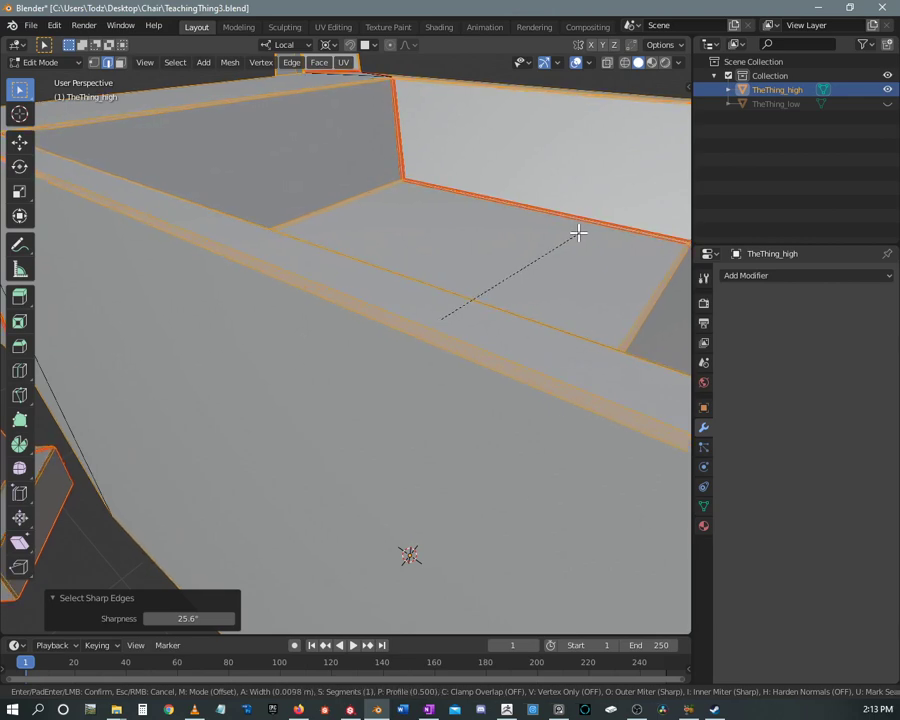
scroll(577, 233, "up", 3)
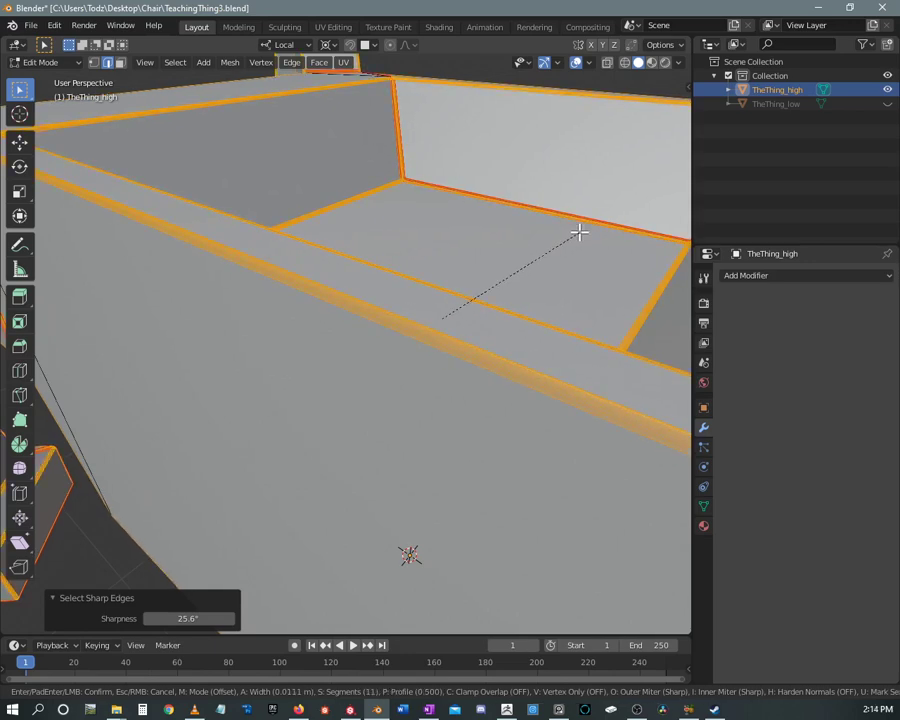
scroll(578, 233, "up", 2)
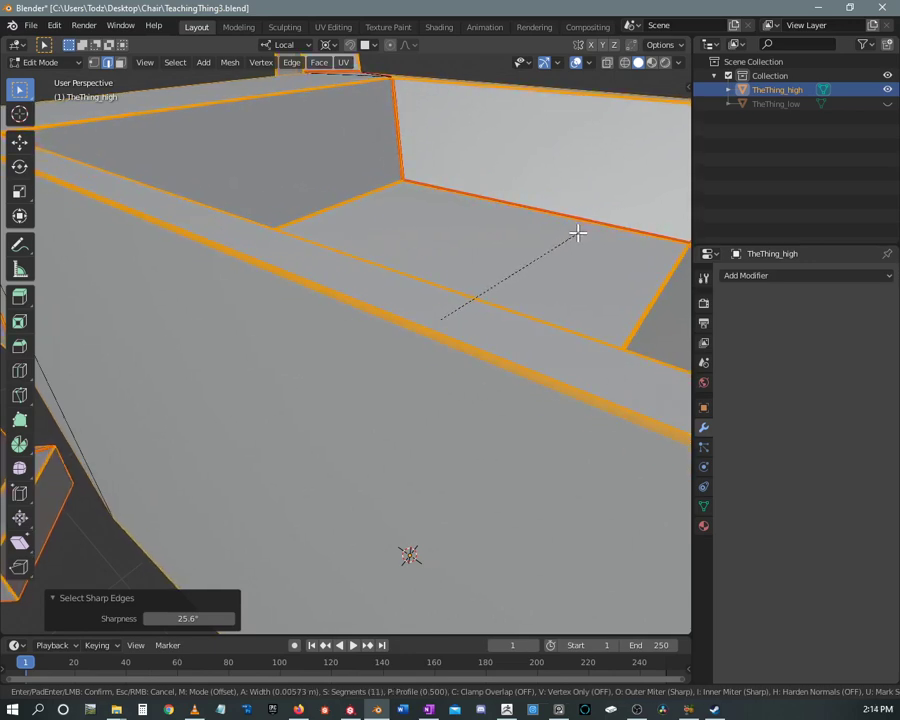
left_click(577, 233)
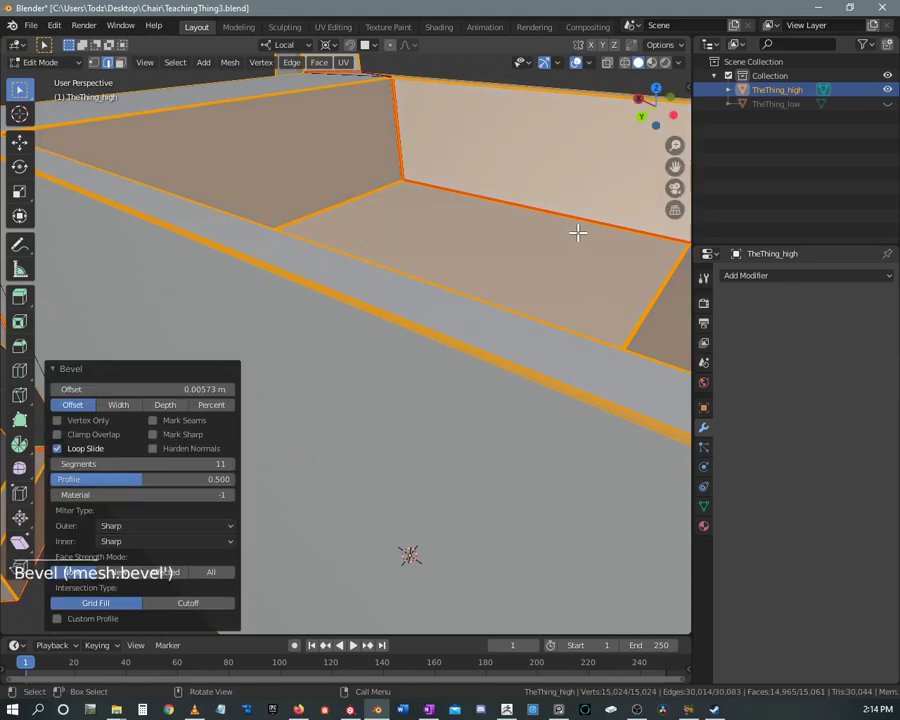
- Return TheThing_high to Object Mode and apply Shade Smooth to it
scroll(577, 233, "down", 7)
middle_click_drag(508, 237, 444, 247)
left_click(446, 207)
key("Tab")
scroll(418, 291, "up", 5)
middle_click_drag(418, 291, 418, 265)
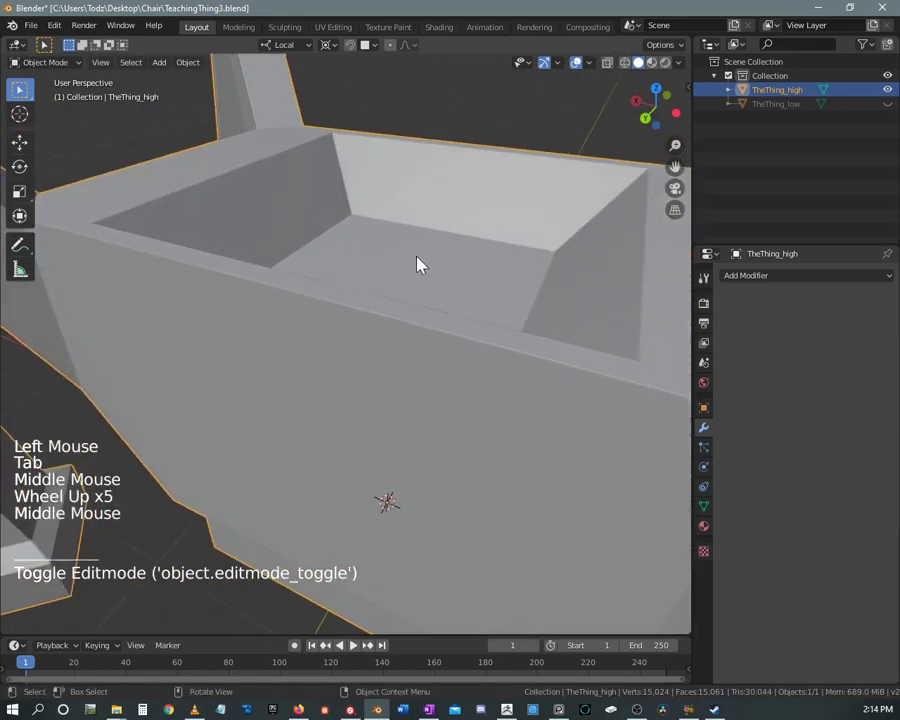
scroll(416, 300, "up", 2)
right_click(415, 306)
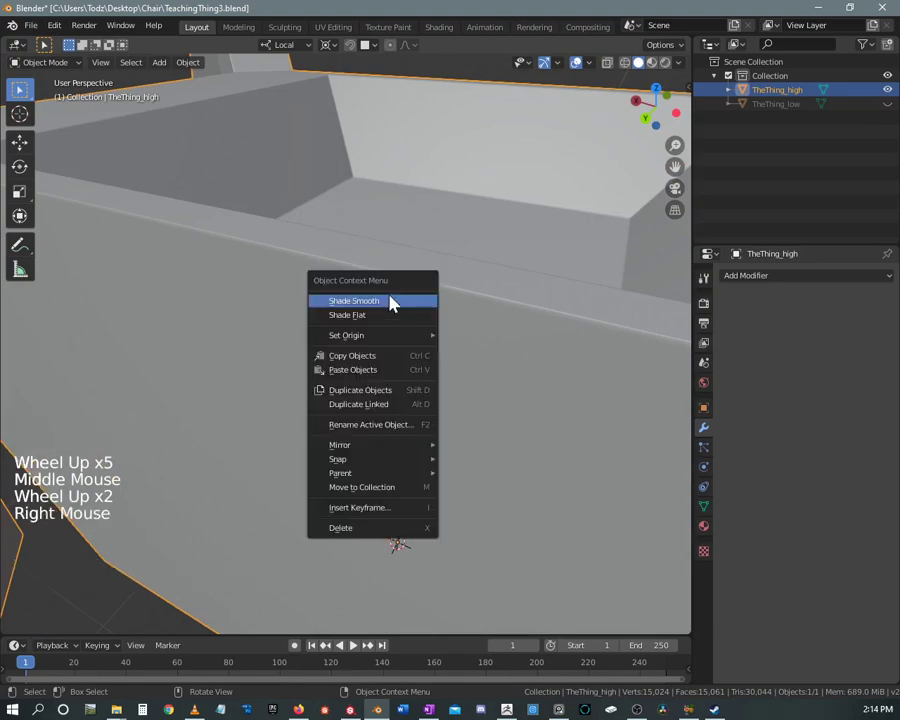
left_click(392, 304)
- Examine the beveled edges and smooth shading around the model's body and legs
scroll(425, 290, "down", 6)
mouse_move(420, 273)
middle_mouse_down()
mouse_move(425, 302)
mouse_move(422, 275)
mouse_move(438, 277)
mouse_move(428, 252)
mouse_move(415, 268)
middle_mouse_up()
scroll(426, 249, "down", 2)
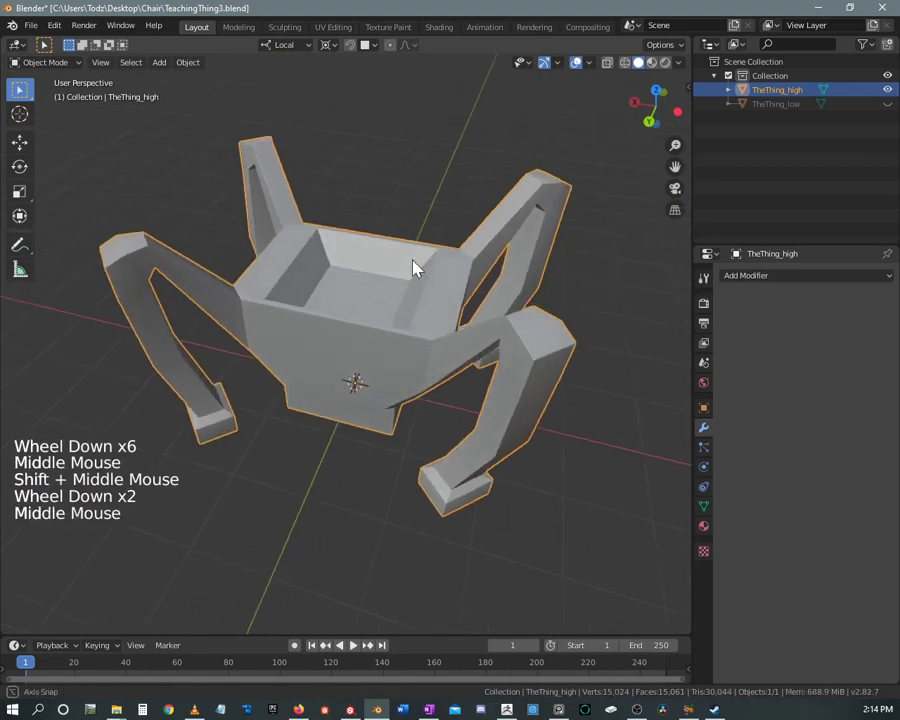
scroll(415, 268, "up", 2)
middle_click_drag(488, 305, 450, 301)
scroll(484, 303, "up", 5)
scroll(482, 308, "down", 4)
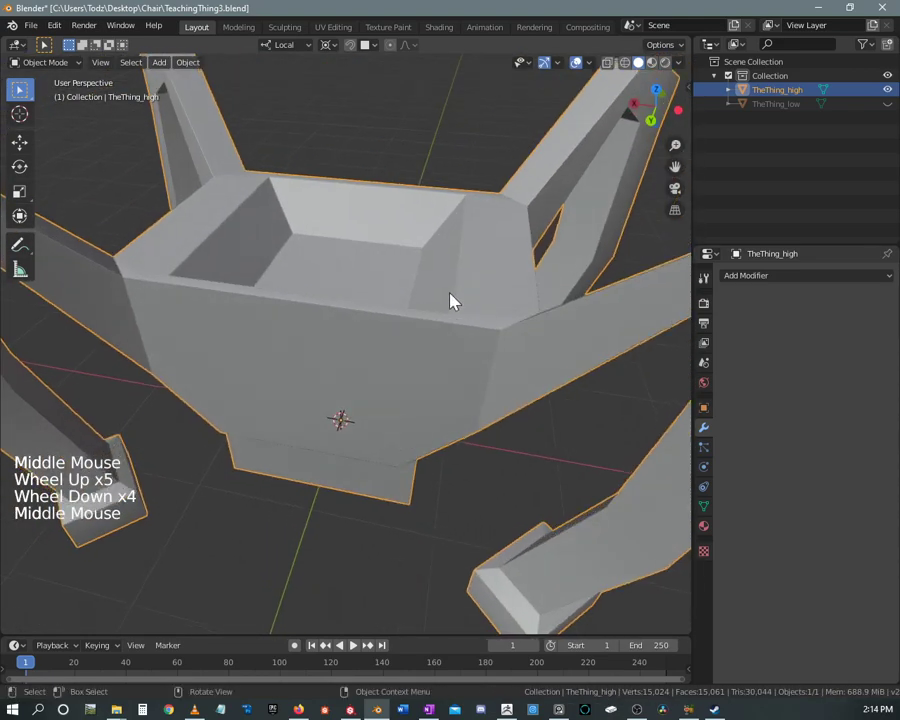
- Switch to the Sculpting workspace with TheThing_high framed closely from the front
left_click(283, 28)
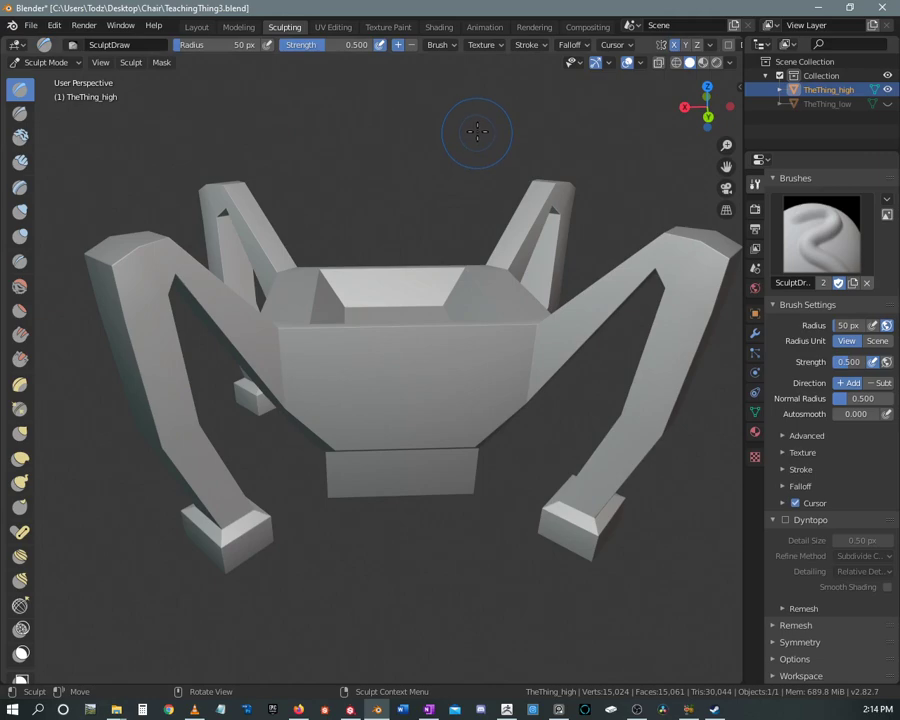
middle_click_drag(474, 132, 362, 145)
scroll(322, 148, "up", 2)
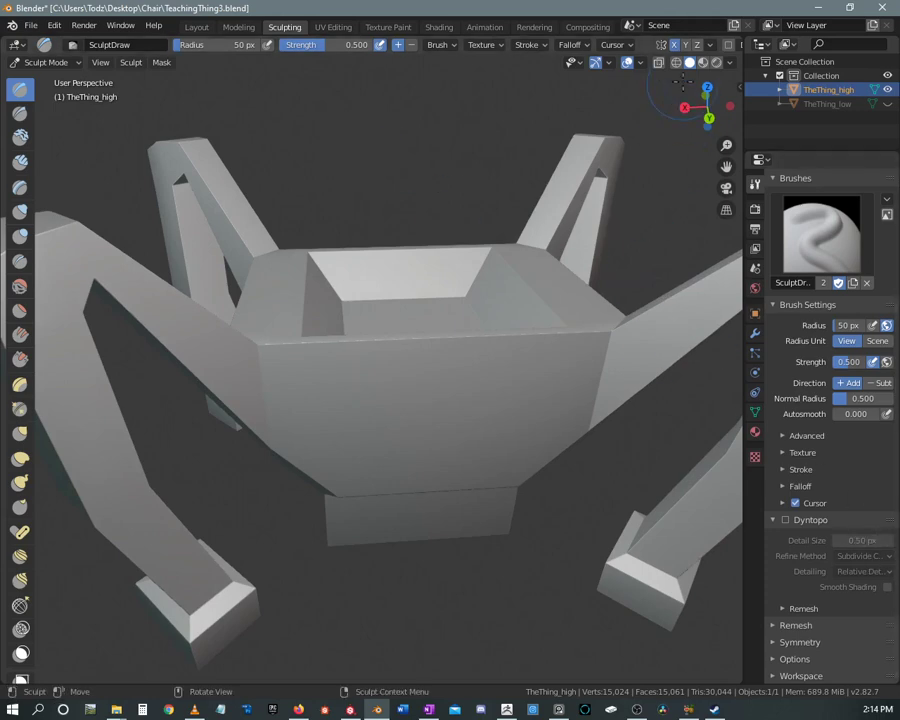
- Examine the density of the mesh in wireframe display and return to solid shading
left_click(676, 63)
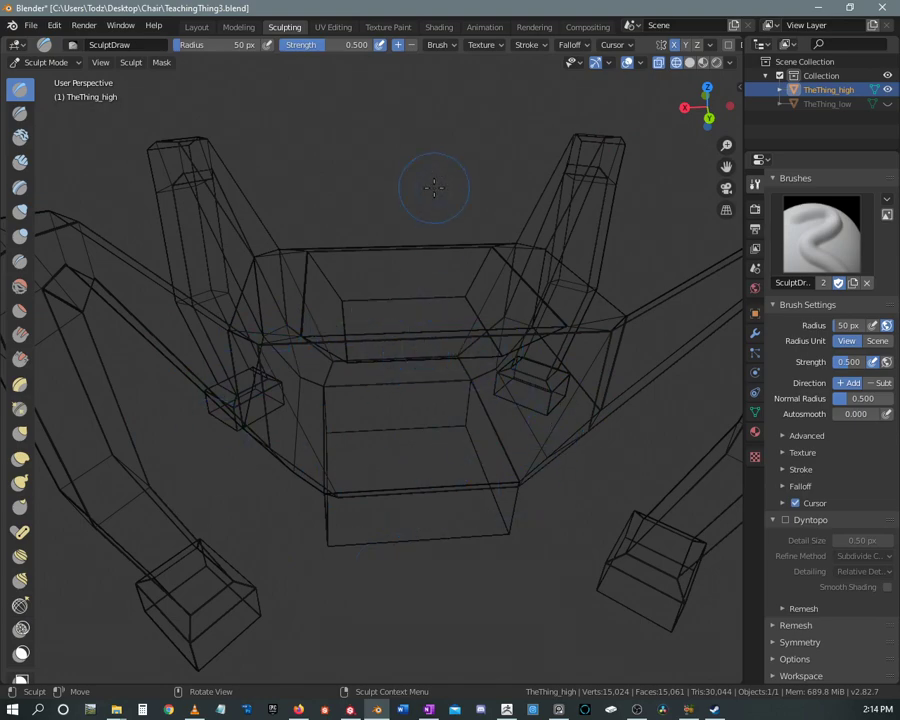
mouse_move(428, 183)
middle_mouse_down()
mouse_move(447, 179)
mouse_move(508, 321)
middle_mouse_up()
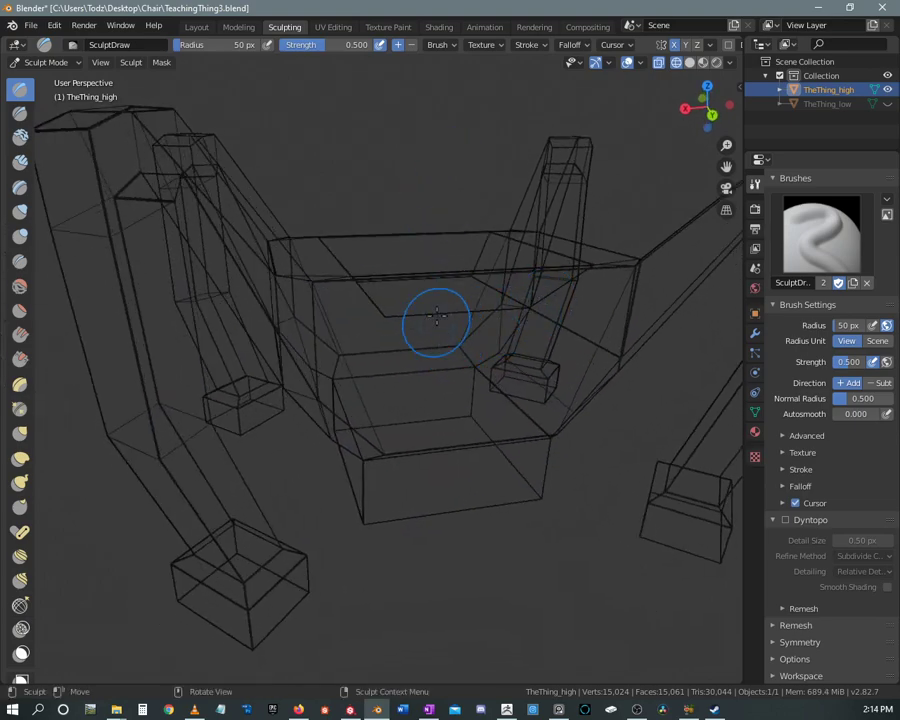
middle_click_drag(458, 171, 400, 165)
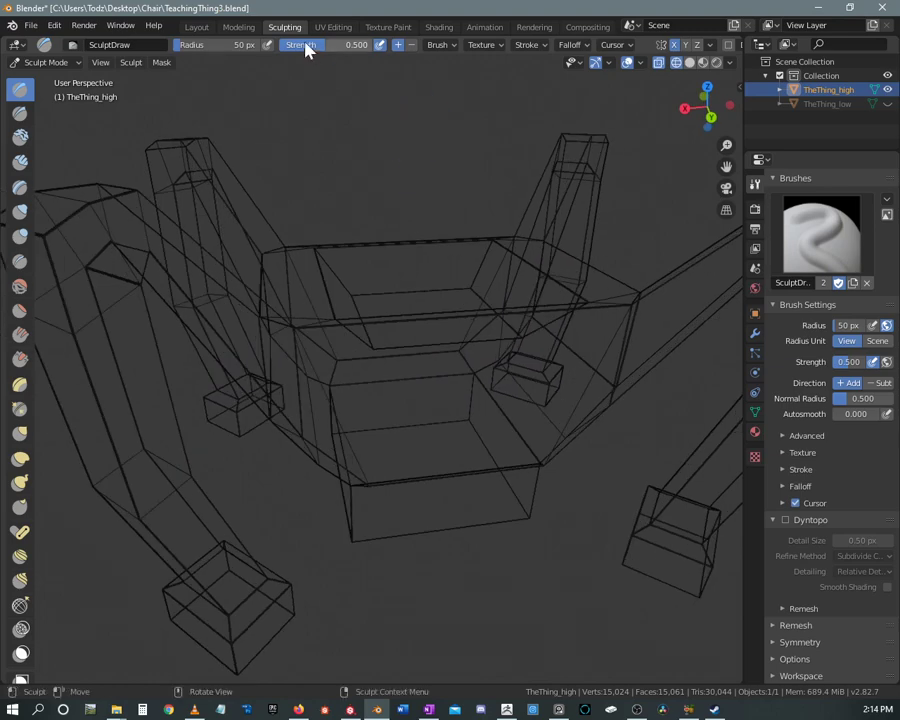
left_click(689, 62)
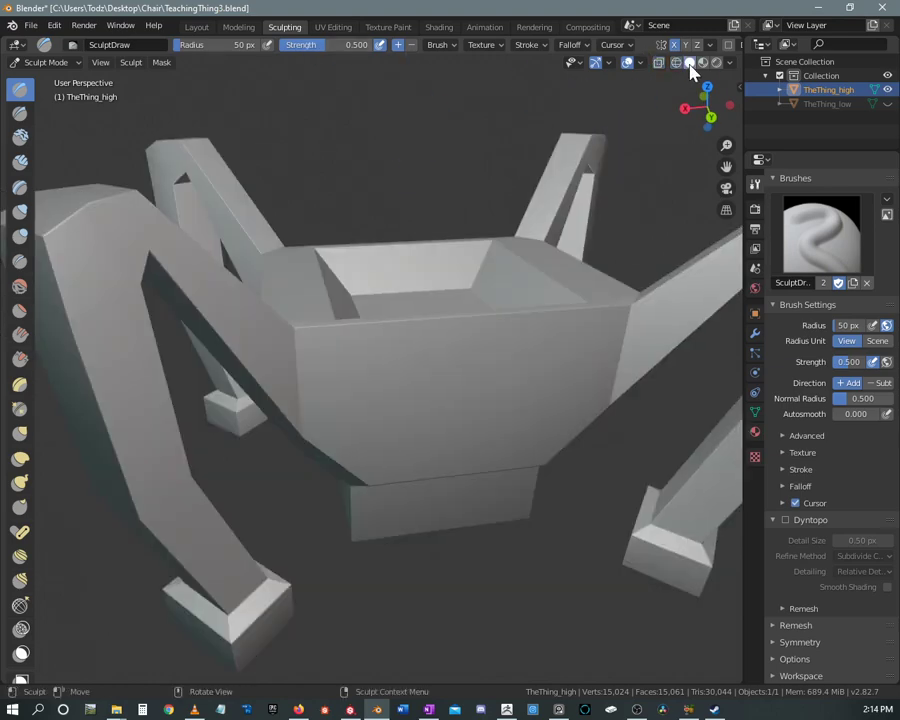
- Enable Dyntopo, accept the loss of vertex data, and set its detail size to 12 px
left_click(786, 522)
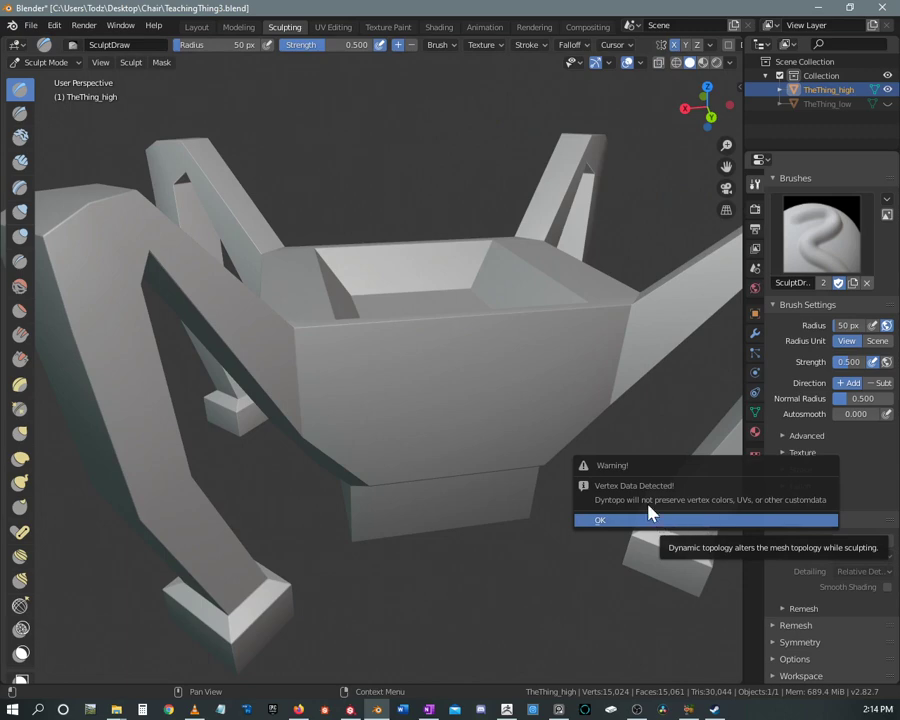
left_click(588, 520)
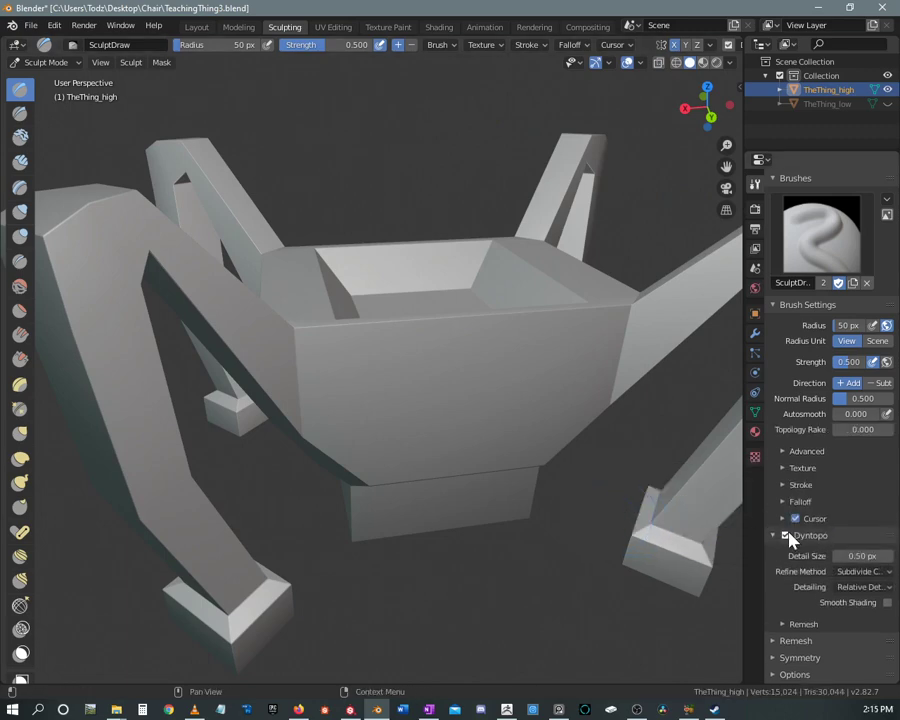
left_click(862, 556)
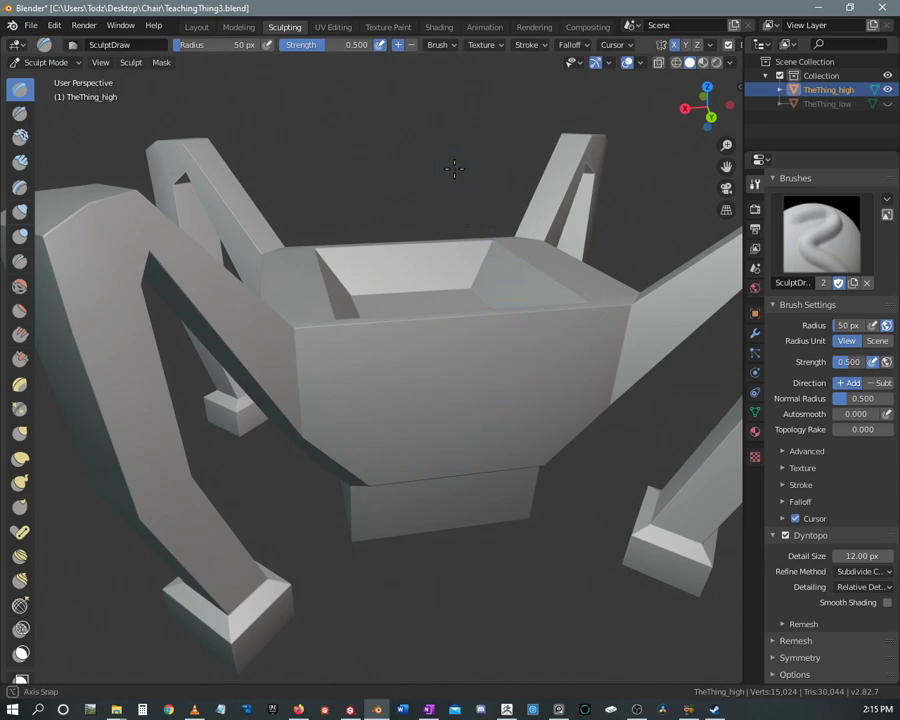
- Try X-symmetric SculptDraw strokes on the front face of the body and undo them
middle_click_drag(454, 165, 393, 371)
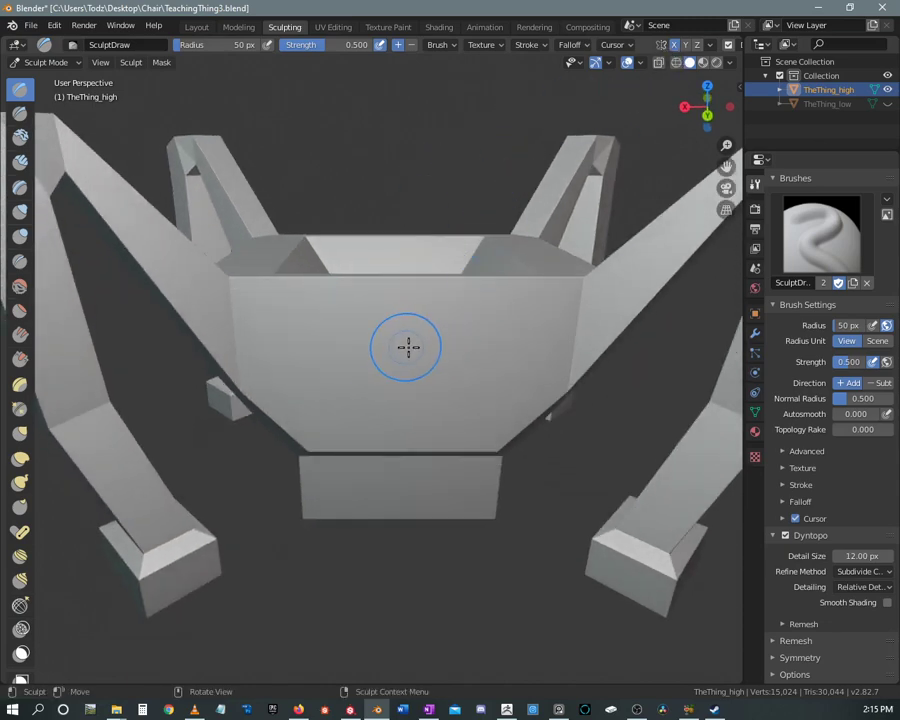
mouse_move(300, 315)
left_mouse_down()
mouse_move(426, 356)
mouse_move(500, 319)
mouse_move(518, 330)
mouse_move(512, 364)
mouse_move(462, 376)
mouse_move(433, 361)
mouse_move(462, 315)
mouse_move(512, 336)
mouse_move(442, 368)
mouse_move(491, 372)
mouse_move(476, 344)
left_mouse_up()
left_click_drag(387, 393, 412, 392)
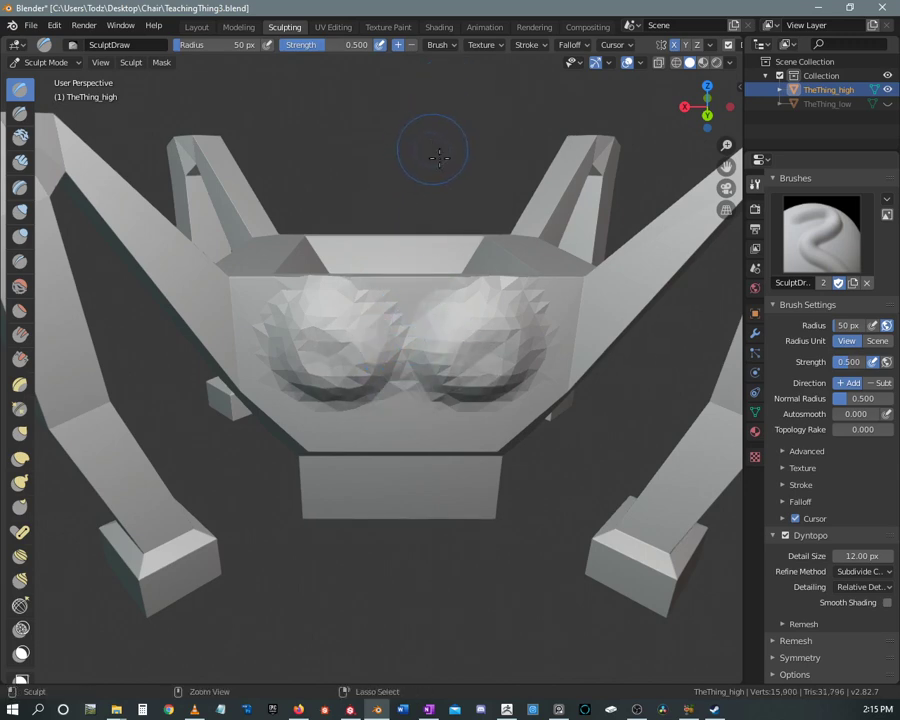
key("ctrl+z")
key("ctrl+z")
- Set the Dyntopo detail size to 1 px
left_click(860, 556)
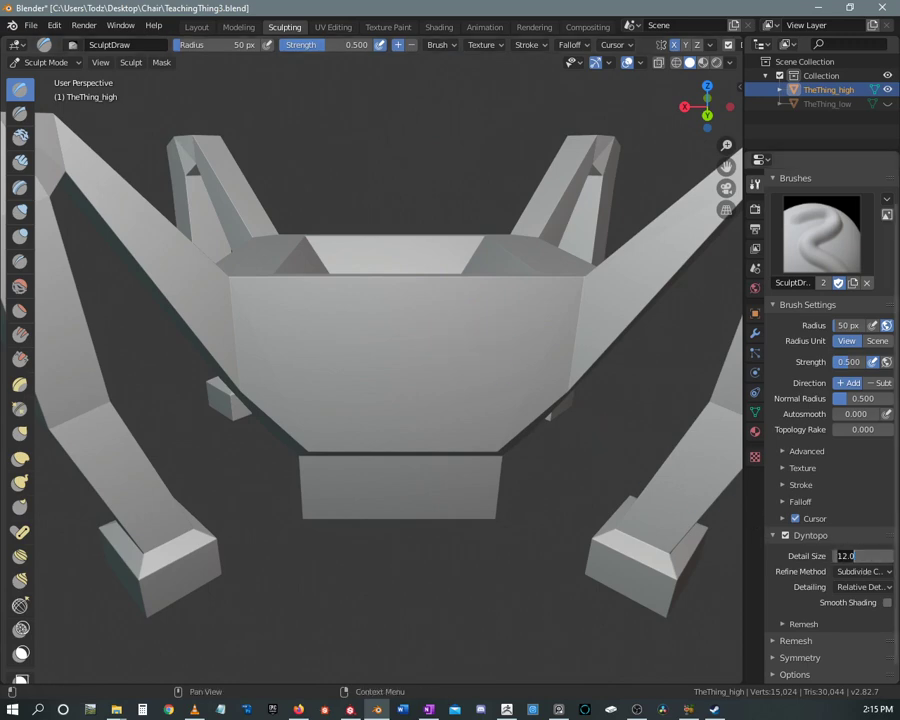
type("1")
key("Return")
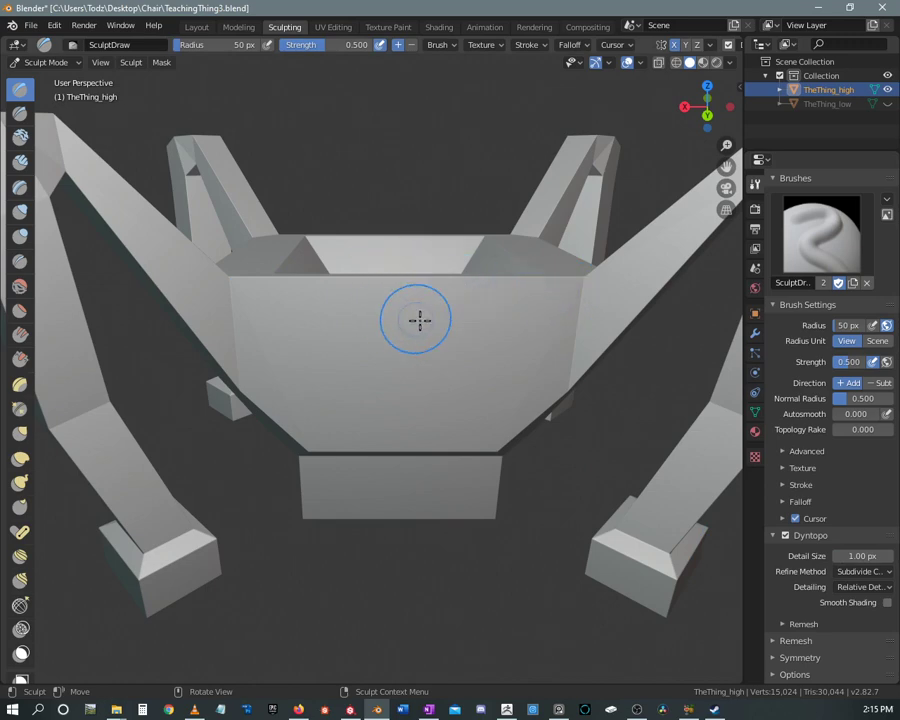
- Reduce the SculptDraw radius to about 29 px and sculpt mirrored, angled brow ridges on the front face of the body
key("bracketleft")
key("bracketleft")
key("bracketleft")
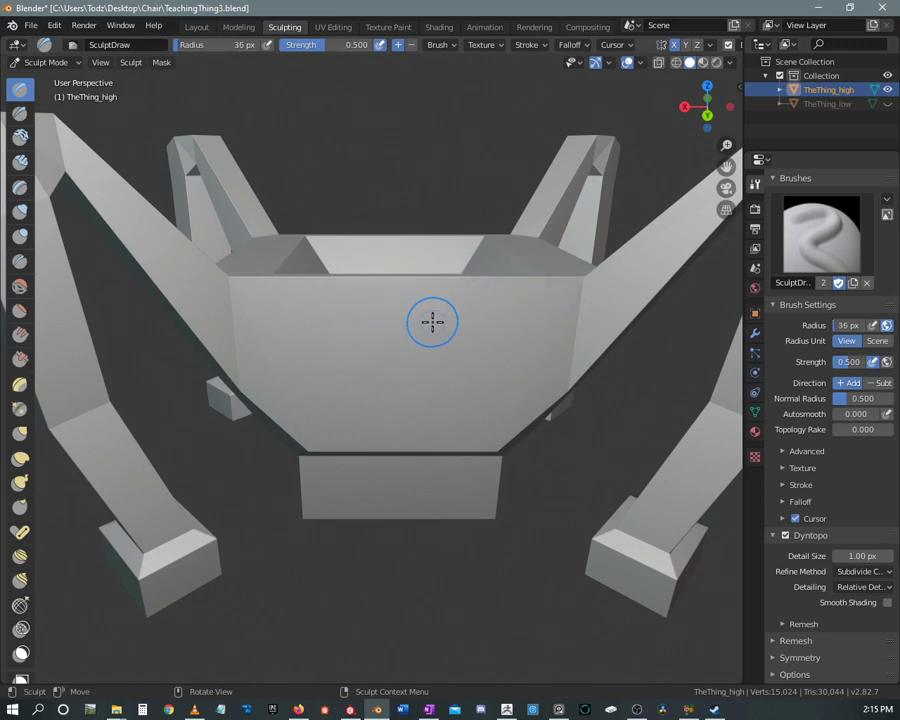
key("bracketleft")
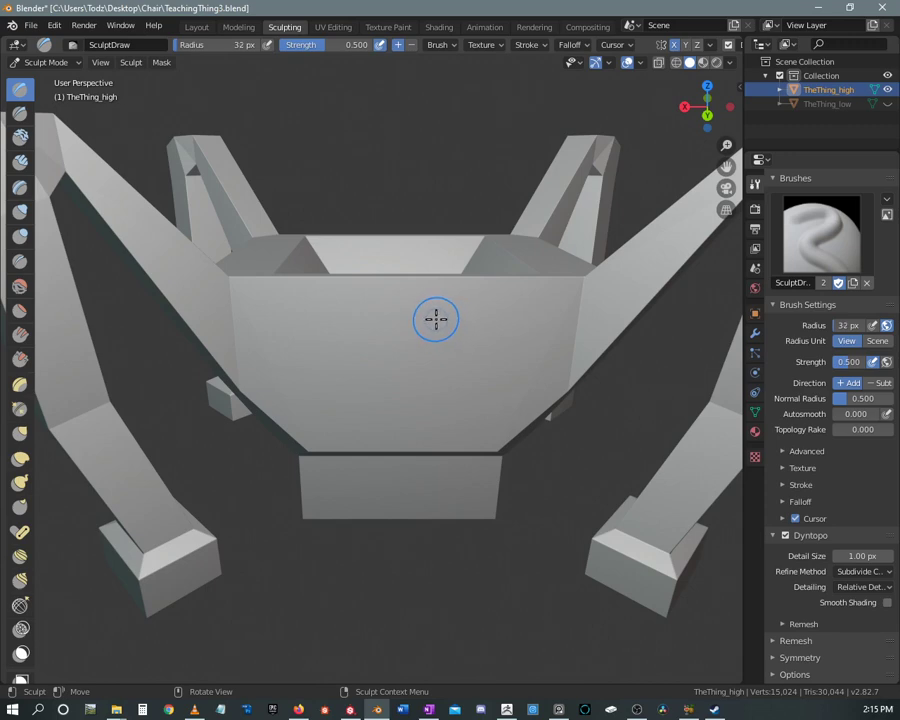
key("bracketleft")
key("bracketleft")
key("bracketleft")
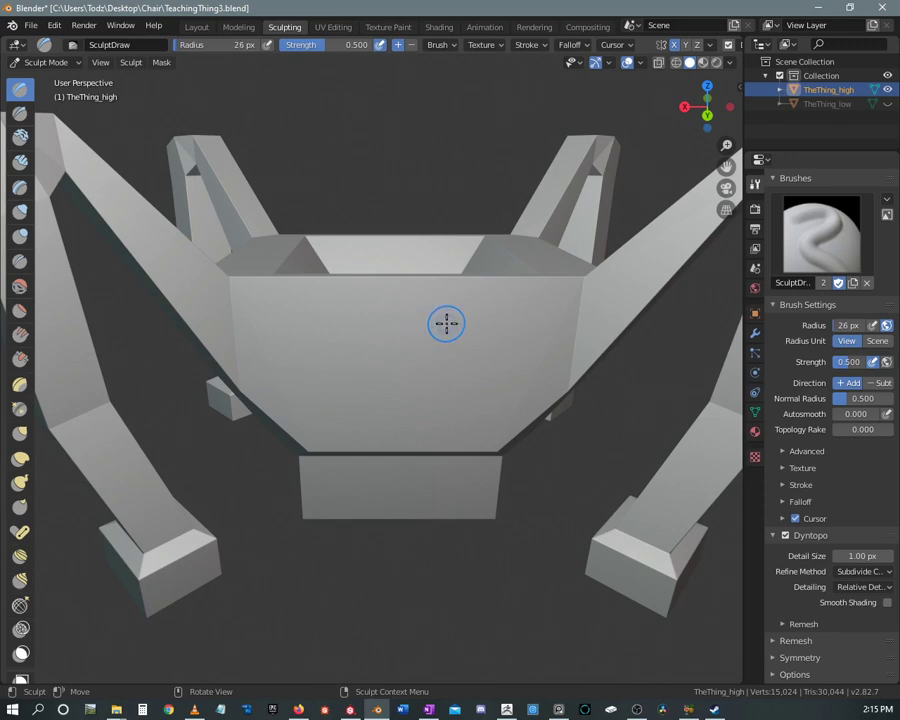
key("bracketright")
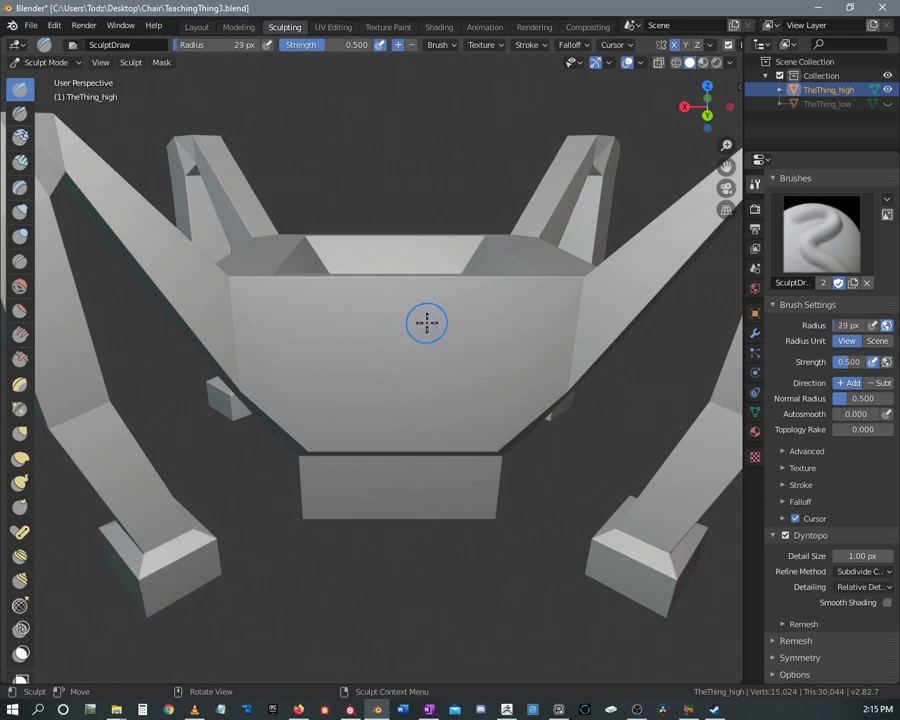
mouse_move(427, 321)
left_mouse_down()
mouse_move(424, 342)
mouse_move(432, 342)
mouse_move(424, 342)
mouse_move(507, 311)
mouse_move(526, 352)
mouse_move(518, 323)
left_mouse_up()
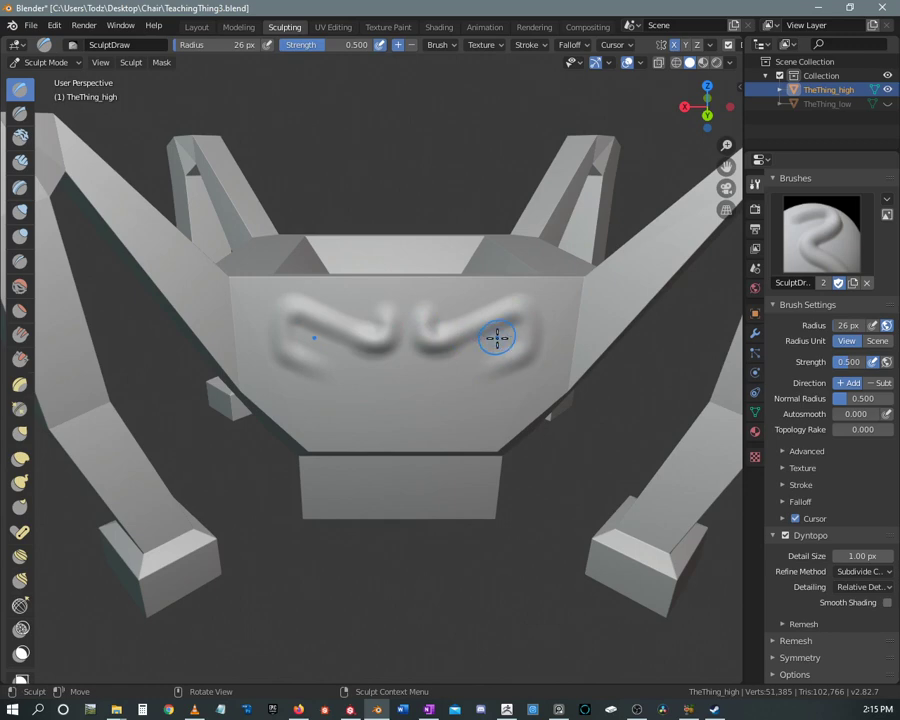
- Inspect the refined mesh in wireframe display, add a mirrored stroke beneath the brow ridges, and return to solid shading
left_click(676, 63)
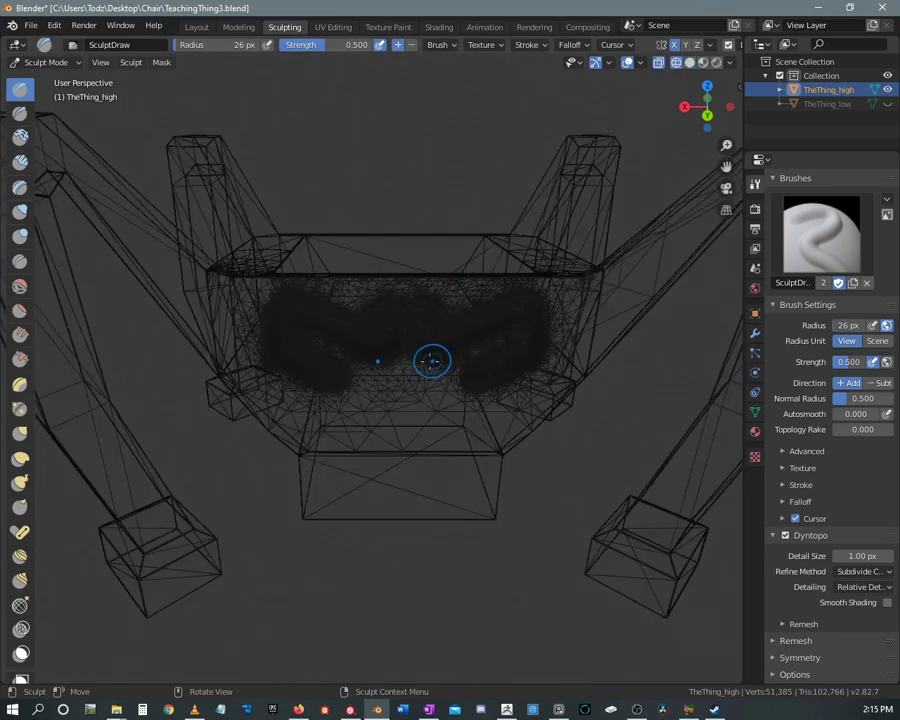
left_click_drag(432, 361, 500, 322)
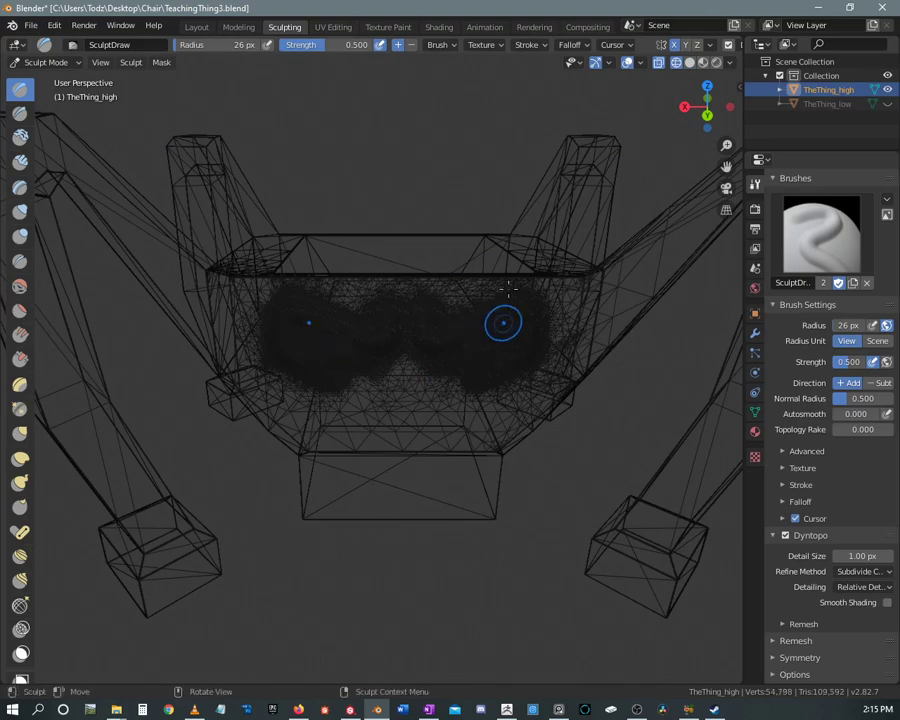
left_click(689, 62)
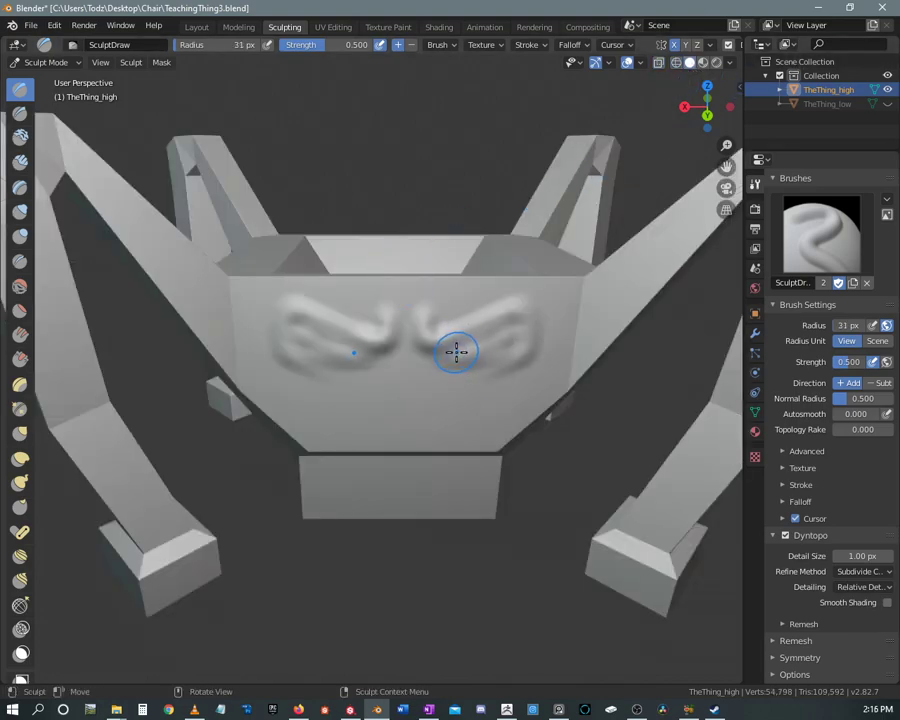
- Sculpt raised lower rims around both eye sockets and build up the brows and nose bridge between them
mouse_move(452, 371)
left_mouse_down()
mouse_move(502, 382)
mouse_move(432, 362)
mouse_move(468, 396)
mouse_move(464, 380)
mouse_move(406, 325)
mouse_move(410, 342)
mouse_move(414, 327)
mouse_move(424, 337)
mouse_move(430, 322)
left_mouse_up()
mouse_move(468, 354)
left_mouse_down("ctrl")
mouse_move(512, 332)
mouse_move(467, 350)
mouse_move(546, 333)
mouse_move(553, 278)
left_mouse_up("ctrl")
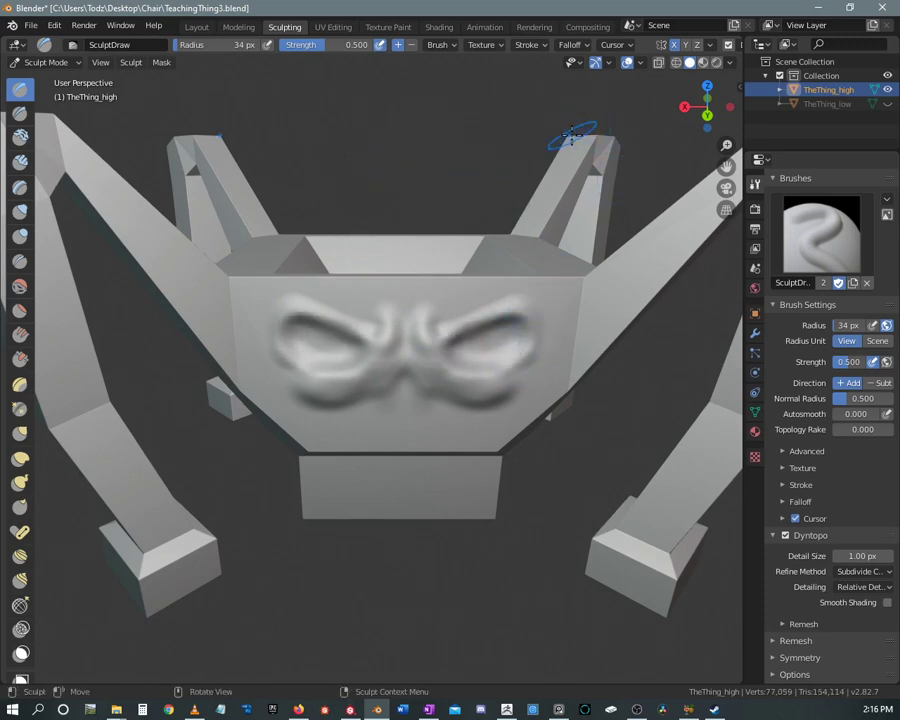
mouse_move(387, 155)
middle_mouse_down()
mouse_move(440, 175)
mouse_move(406, 152)
mouse_move(425, 148)
middle_mouse_up()
scroll(428, 150, "up", 3)
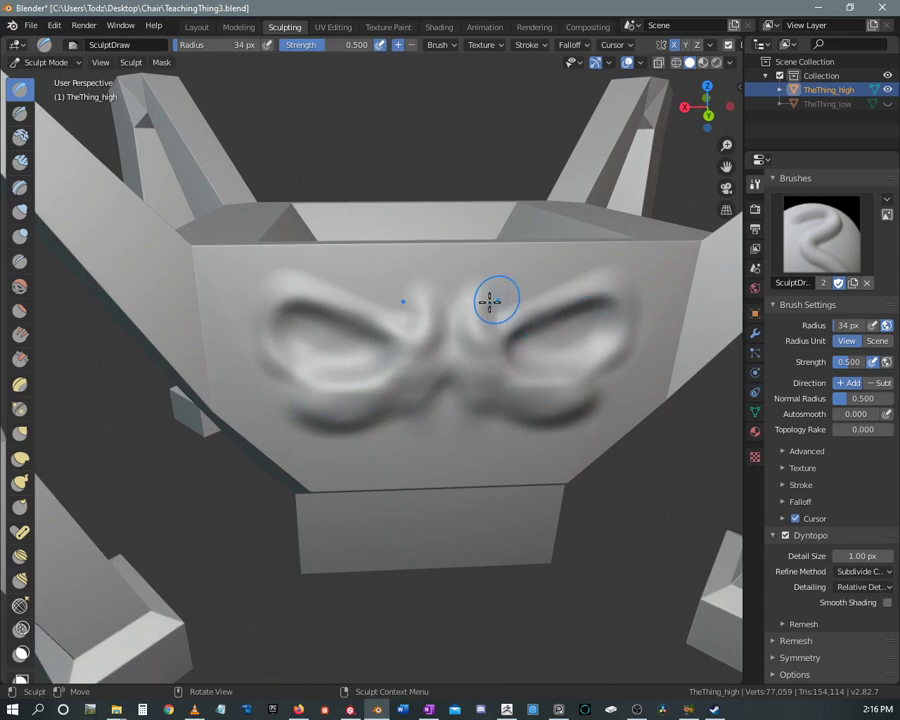
mouse_move(490, 301)
left_mouse_down()
mouse_move(546, 310)
mouse_move(512, 305)
mouse_move(623, 293)
mouse_move(605, 356)
mouse_move(570, 413)
mouse_move(552, 432)
mouse_move(496, 394)
mouse_move(469, 460)
left_mouse_up()
mouse_move(615, 303)
left_mouse_down()
mouse_move(607, 315)
mouse_move(530, 340)
left_mouse_up()
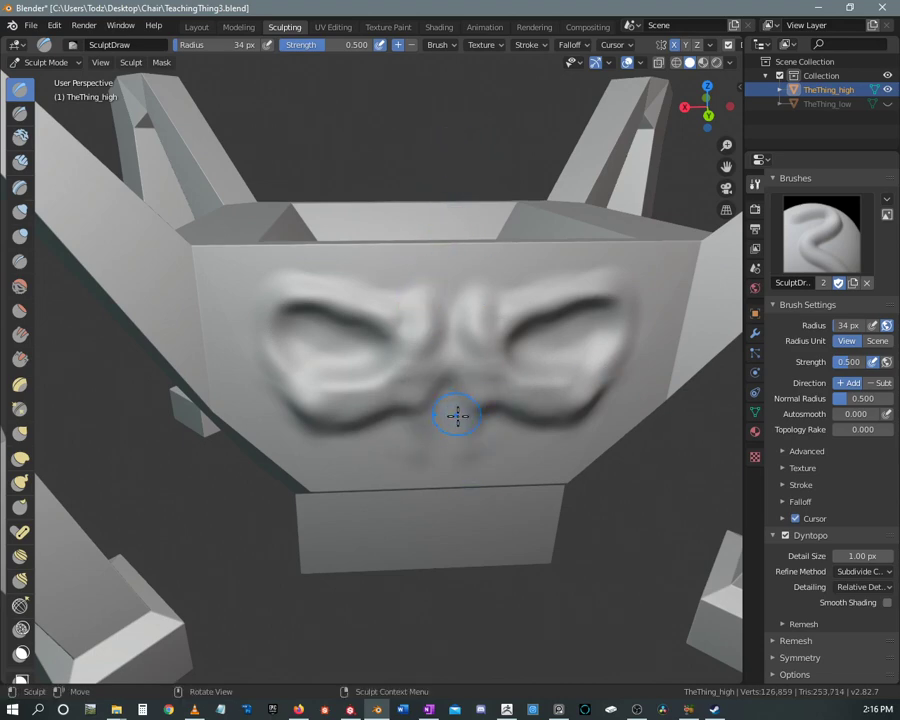
- Build up the nose area and sculpt a short horizontal ridge beneath it at the lower centre of the face
mouse_move(457, 416)
left_mouse_down()
mouse_move(412, 412)
mouse_move(482, 402)
mouse_move(456, 458)
mouse_move(436, 468)
mouse_move(450, 432)
mouse_move(460, 445)
mouse_move(483, 422)
left_mouse_up()
left_click_drag(471, 468, 414, 466)
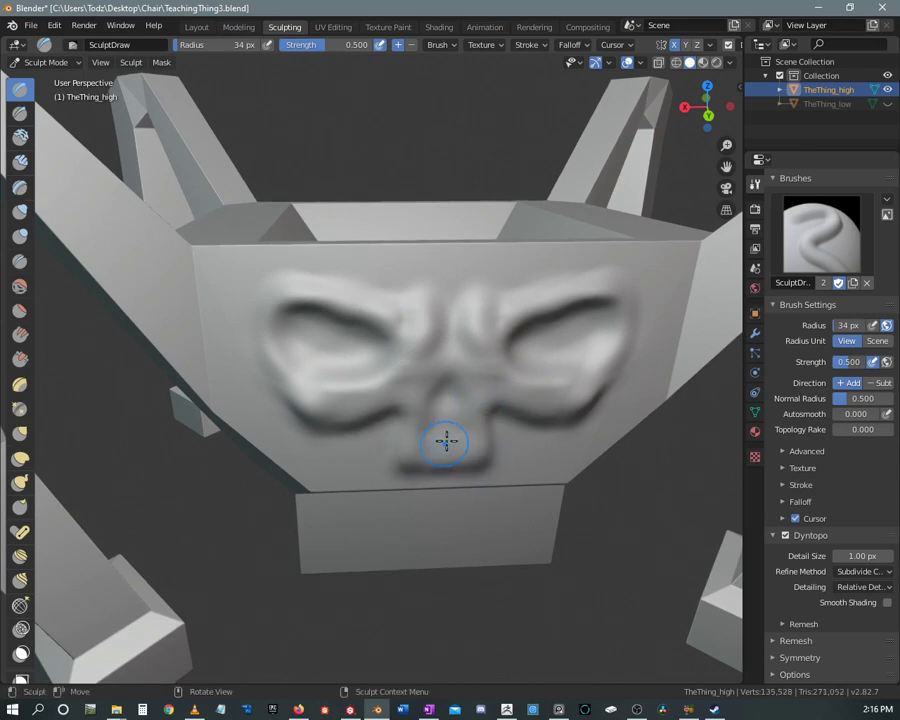
mouse_move(452, 426)
left_mouse_down()
mouse_move(418, 422)
mouse_move(412, 434)
mouse_move(440, 430)
left_mouse_up()
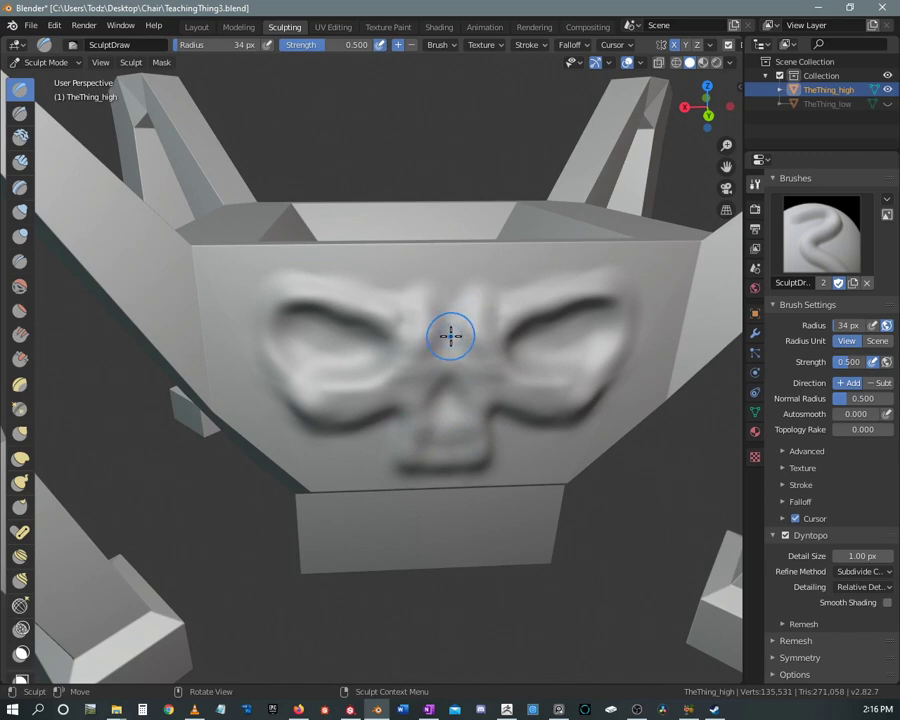
- Strengthen the brow ridges and lower eye rims and shape the bridge around the triangular nose cavity with SculptDraw
mouse_move(450, 335)
left_mouse_down()
mouse_move(457, 296)
mouse_move(501, 276)
mouse_move(496, 346)
mouse_move(484, 301)
mouse_move(526, 321)
mouse_move(578, 293)
mouse_move(615, 294)
mouse_move(600, 300)
left_mouse_up()
left_click_drag(584, 371, 565, 382)
mouse_move(480, 340)
left_mouse_down()
mouse_move(464, 356)
mouse_move(458, 350)
mouse_move(458, 410)
mouse_move(450, 356)
mouse_move(451, 372)
left_mouse_up()
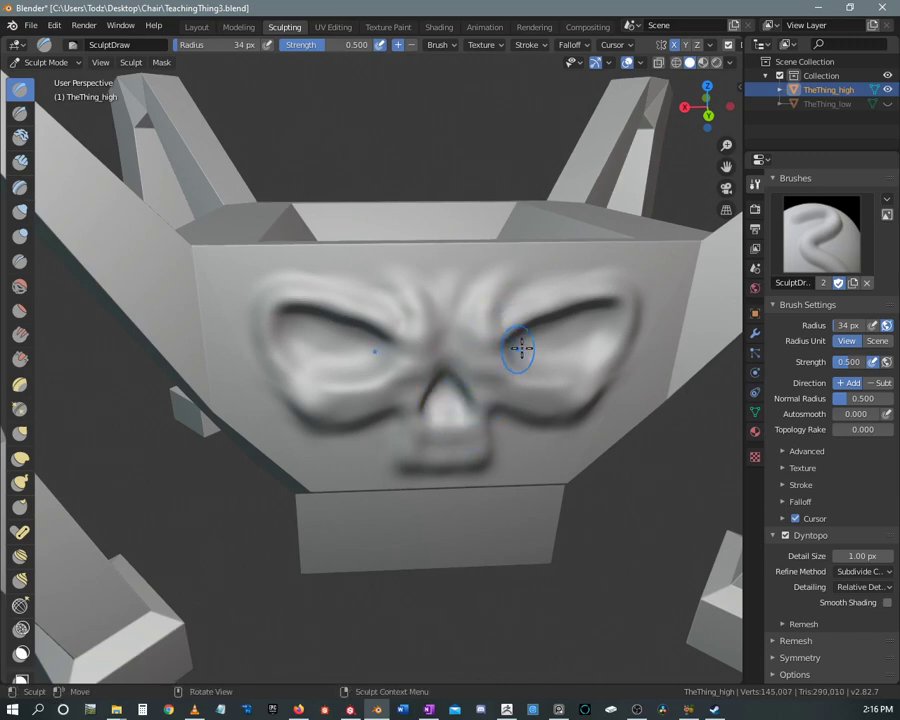
mouse_move(520, 347)
left_mouse_down()
mouse_move(490, 350)
mouse_move(478, 370)
mouse_move(418, 308)
left_mouse_up()
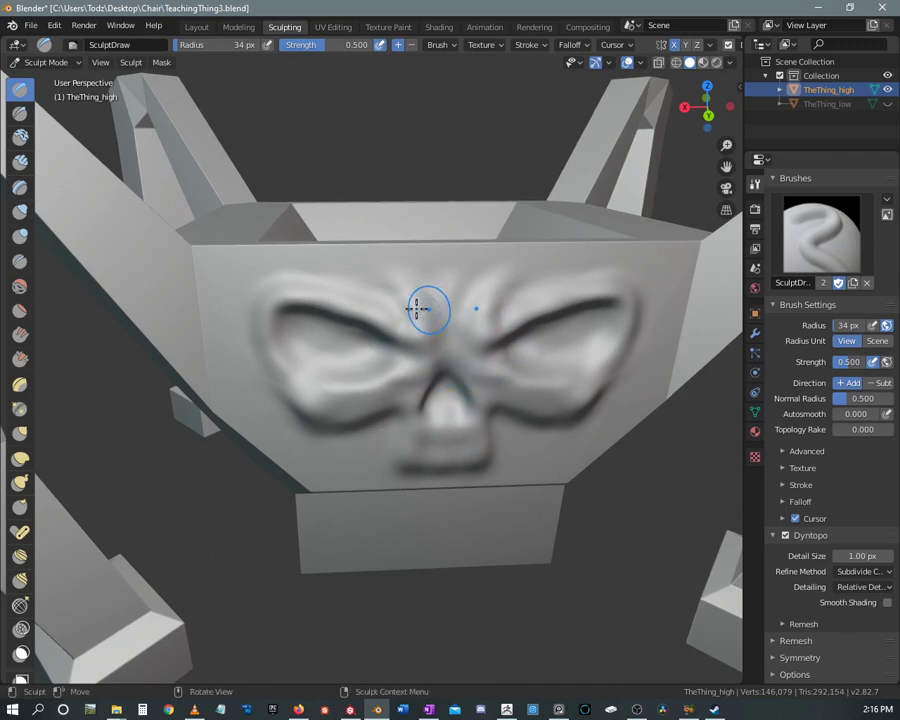
- Carve sharp creases between the brows, along the upper eye edges and under the eyes with the Draw Sharp brush
left_click(20, 112)
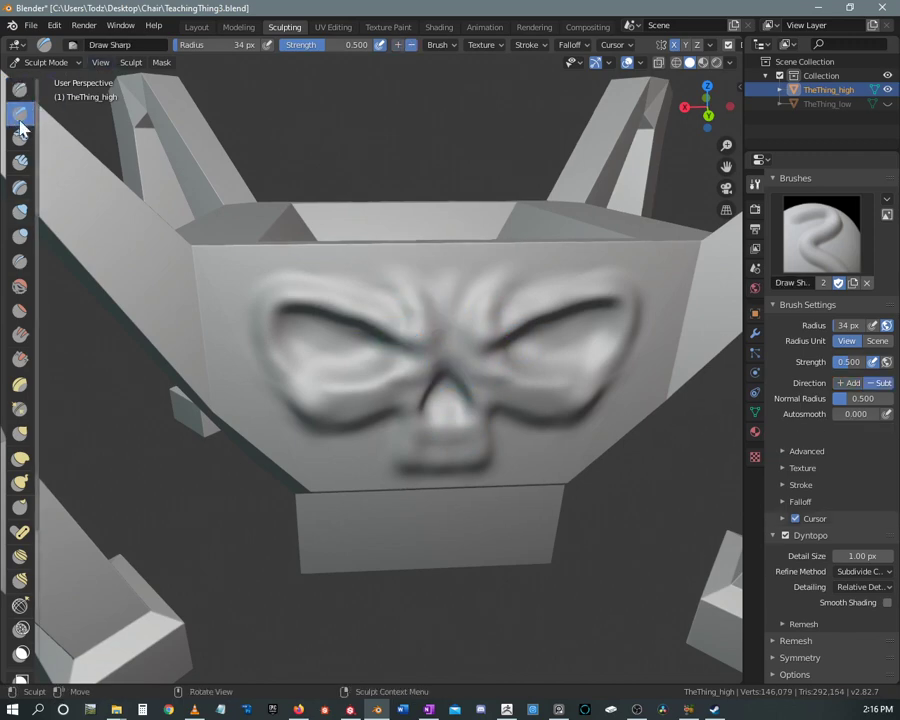
mouse_move(517, 337)
left_mouse_down()
mouse_move(496, 347)
mouse_move(470, 322)
mouse_move(467, 301)
left_mouse_up()
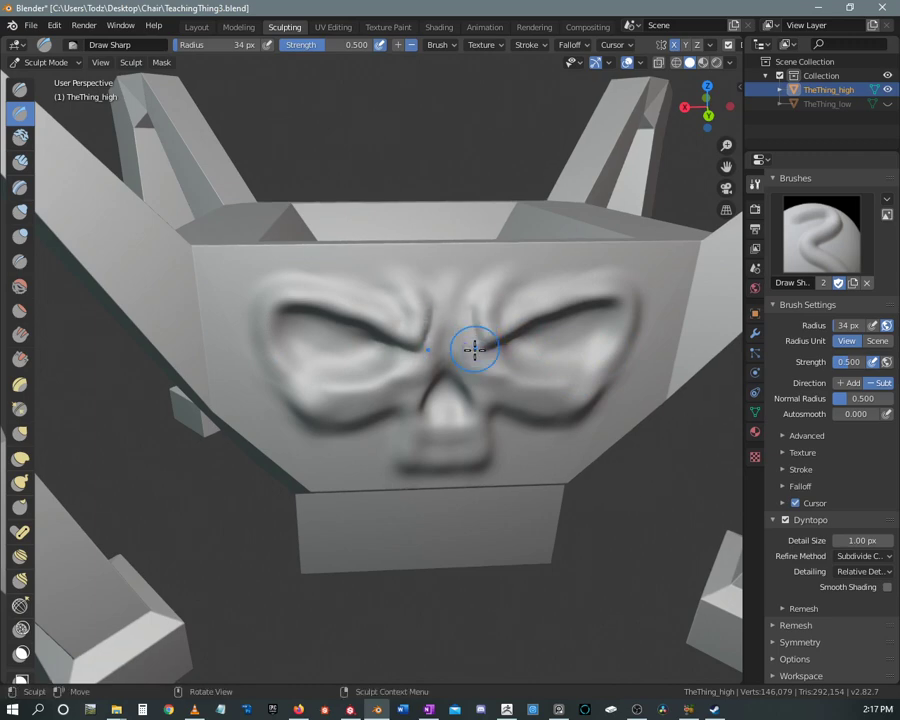
mouse_move(474, 349)
left_mouse_down()
mouse_move(466, 314)
mouse_move(470, 322)
mouse_move(587, 313)
mouse_move(627, 301)
mouse_move(631, 335)
mouse_move(499, 350)
mouse_move(540, 384)
left_mouse_up()
left_click_drag(492, 346, 578, 403)
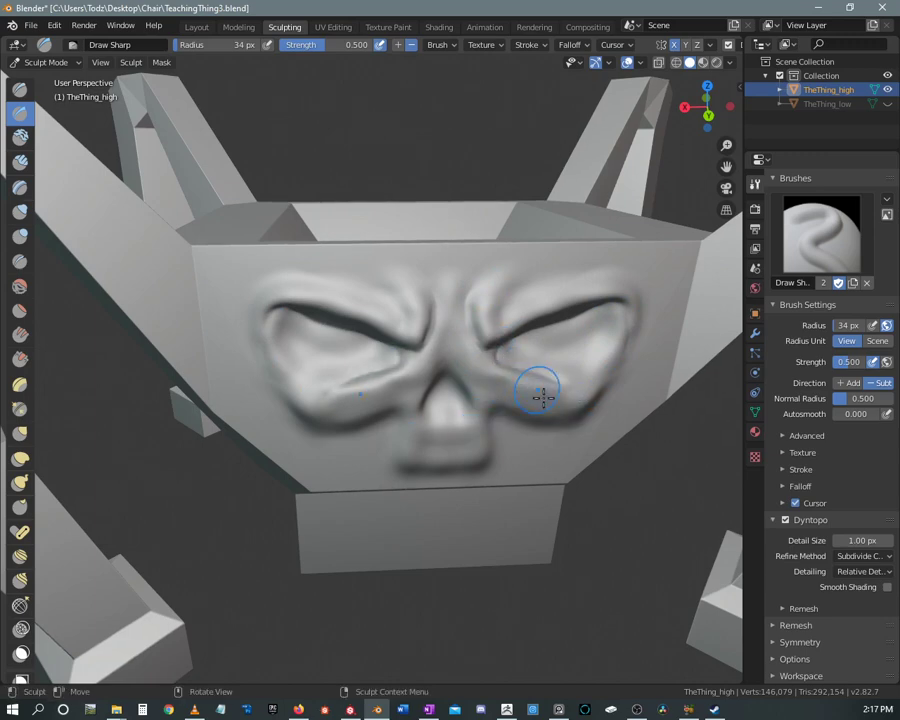
- Sharpen the nose cavity's outline and carve mirrored round pits beside the mouth and above the brows with Draw Sharp
mouse_move(445, 378)
left_mouse_down()
mouse_move(460, 378)
mouse_move(473, 427)
left_mouse_up()
mouse_move(463, 388)
left_mouse_down()
mouse_move(478, 430)
mouse_move(536, 454)
mouse_move(516, 421)
mouse_move(526, 443)
mouse_move(515, 453)
mouse_move(535, 438)
mouse_move(516, 438)
mouse_move(506, 458)
left_mouse_up()
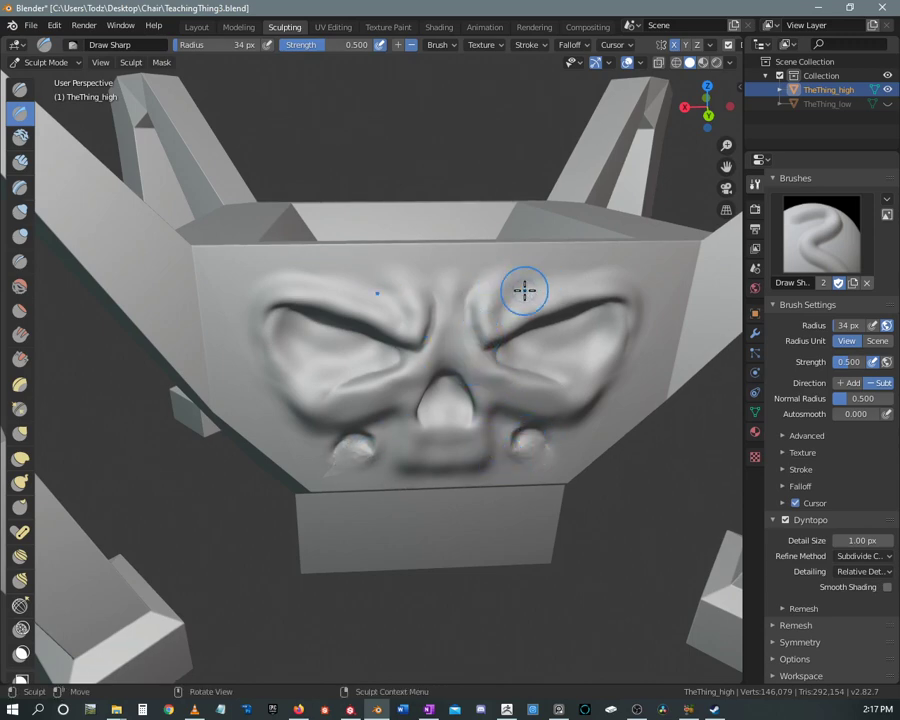
mouse_move(510, 283)
left_mouse_down()
mouse_move(506, 290)
mouse_move(522, 284)
mouse_move(506, 296)
mouse_move(524, 300)
mouse_move(551, 272)
mouse_move(540, 263)
left_mouse_up()
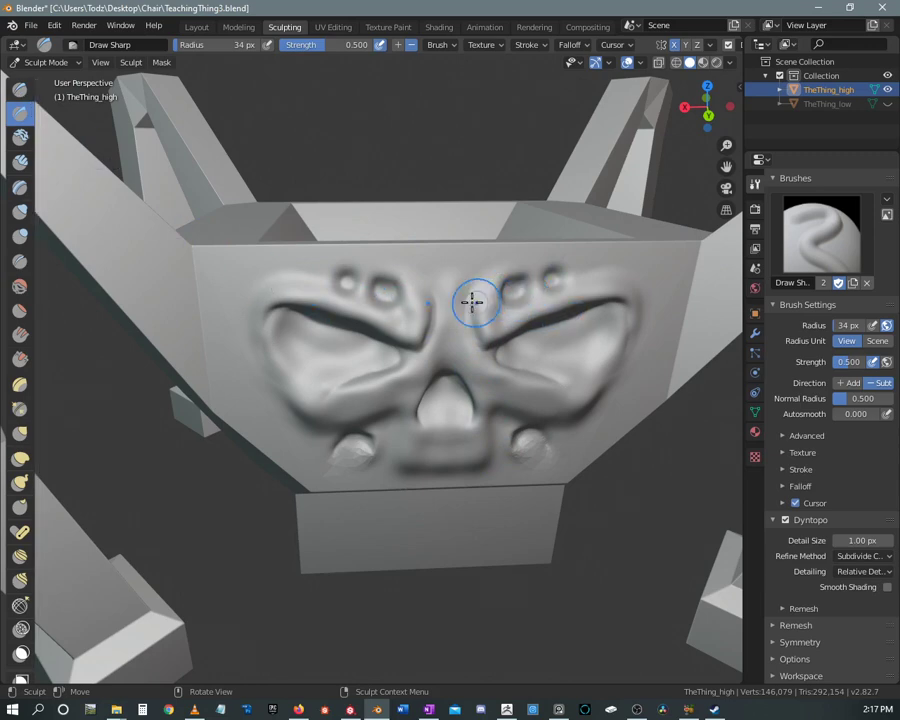
- Raise mirrored ridges around the cheeks and along the outer edges of the face up to its upper corners with SculptDraw
left_click(21, 91)
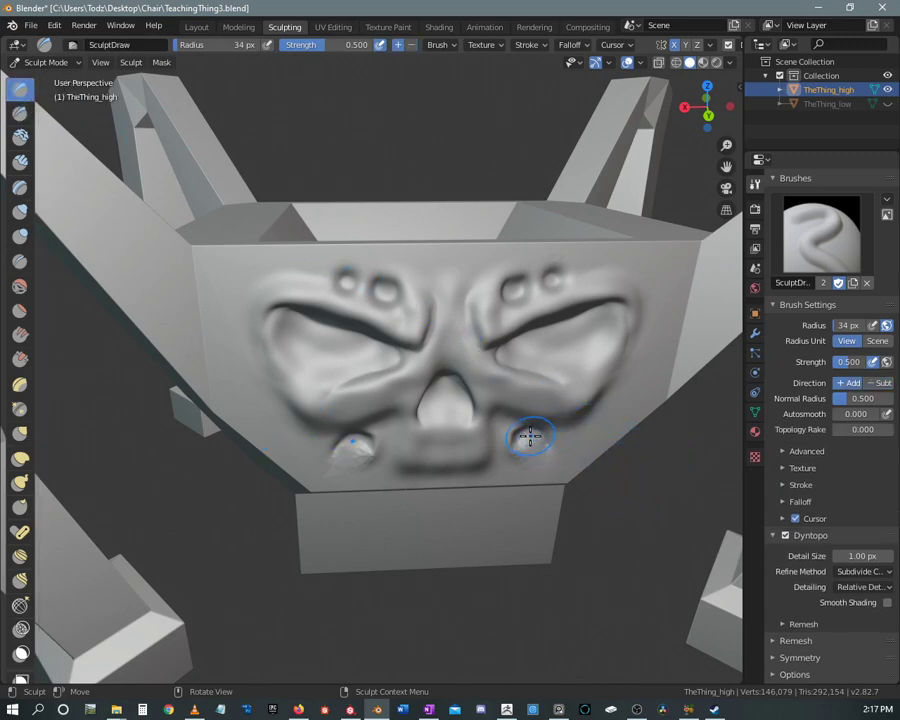
mouse_move(530, 435)
left_mouse_down()
mouse_move(510, 438)
mouse_move(527, 438)
mouse_move(518, 430)
mouse_move(514, 438)
mouse_move(546, 450)
mouse_move(626, 388)
left_mouse_up()
mouse_move(556, 448)
left_mouse_down()
mouse_move(641, 364)
mouse_move(658, 318)
mouse_move(659, 297)
mouse_move(651, 317)
mouse_move(599, 275)
mouse_move(625, 271)
mouse_move(581, 282)
left_mouse_up()
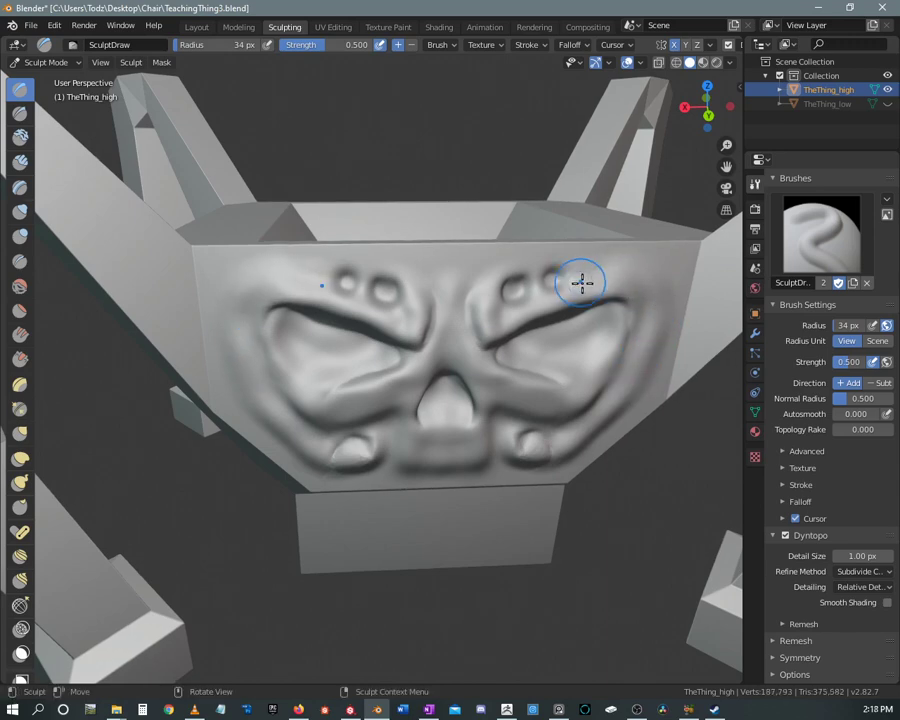
mouse_move(641, 275)
left_mouse_down()
mouse_move(649, 336)
mouse_move(673, 263)
left_mouse_up()
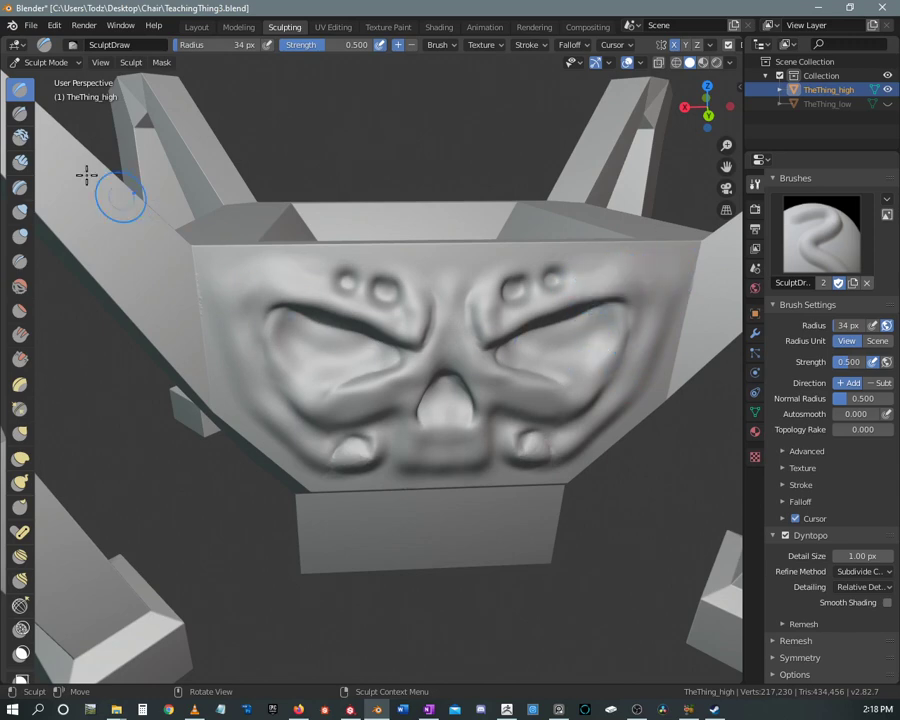
- Carve fine creases at the outer upper corners of the face and refine the pits beside the mouth with Draw Sharp
left_click(20, 112)
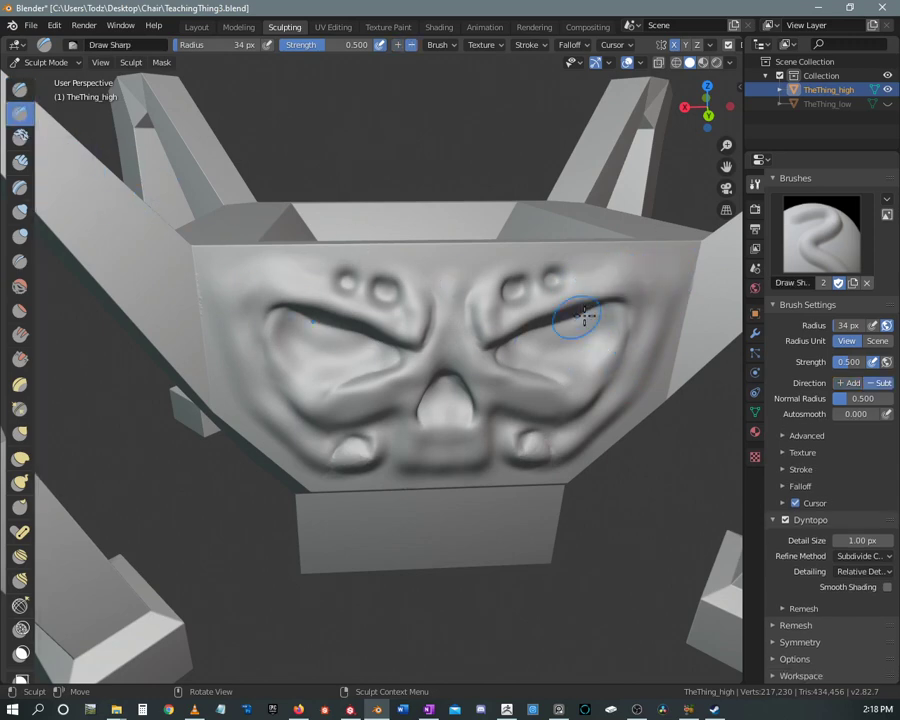
mouse_move(646, 290)
left_mouse_down()
mouse_move(637, 282)
mouse_move(649, 327)
mouse_move(641, 283)
mouse_move(665, 299)
mouse_move(647, 271)
mouse_move(633, 279)
mouse_move(673, 322)
left_mouse_up()
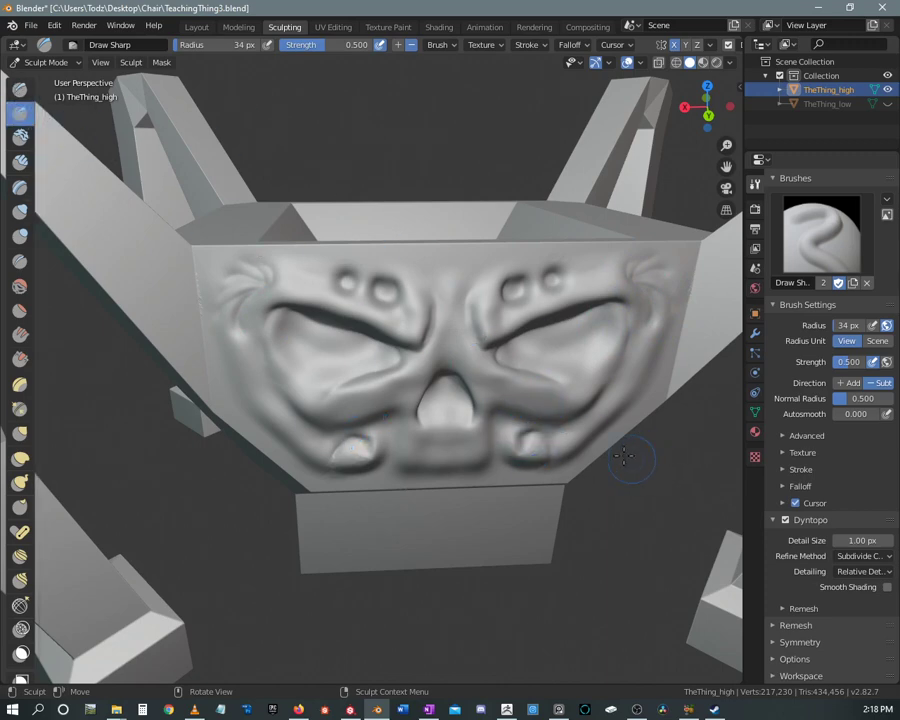
mouse_move(536, 437)
left_mouse_down()
mouse_move(518, 432)
mouse_move(532, 438)
mouse_move(522, 446)
mouse_move(472, 414)
left_mouse_up()
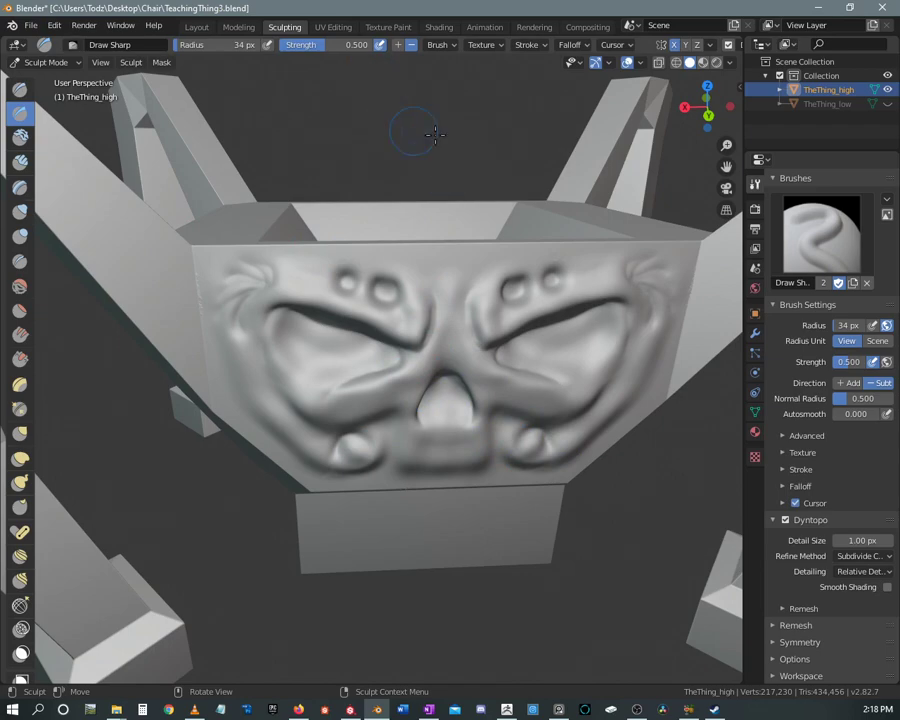
- Export the selected high-poly chair as an FBX limited to selected objects, overwriting TheThingHighBlended.fbx in the Chair folder
scroll(434, 133, "up", 5)
scroll(462, 145, "down", 8)
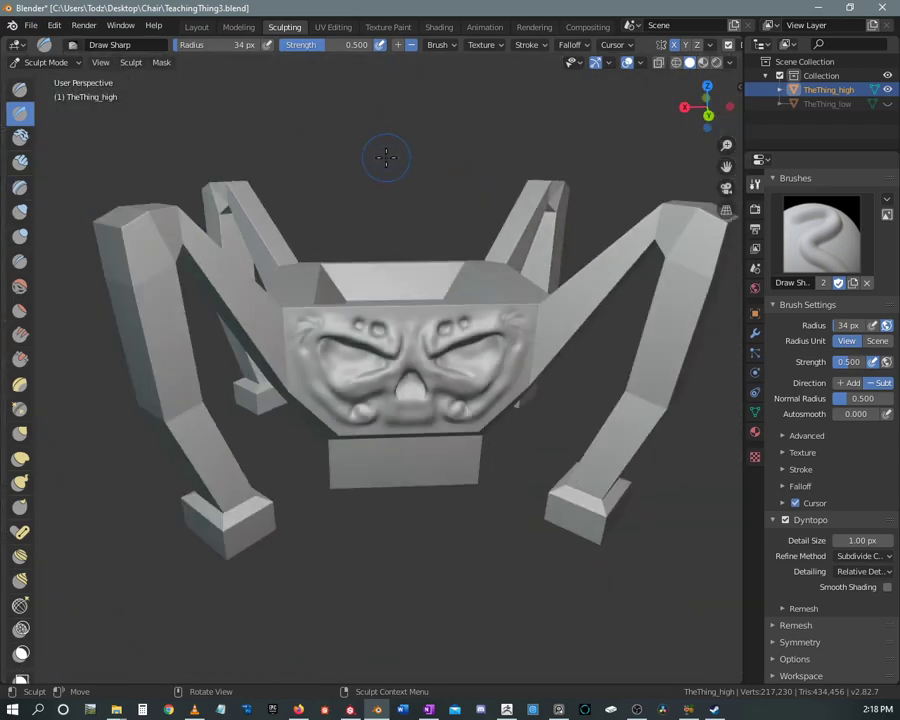
mouse_move(390, 149)
middle_mouse_down()
mouse_move(412, 151)
mouse_move(396, 125)
mouse_move(344, 145)
mouse_move(400, 150)
middle_mouse_up()
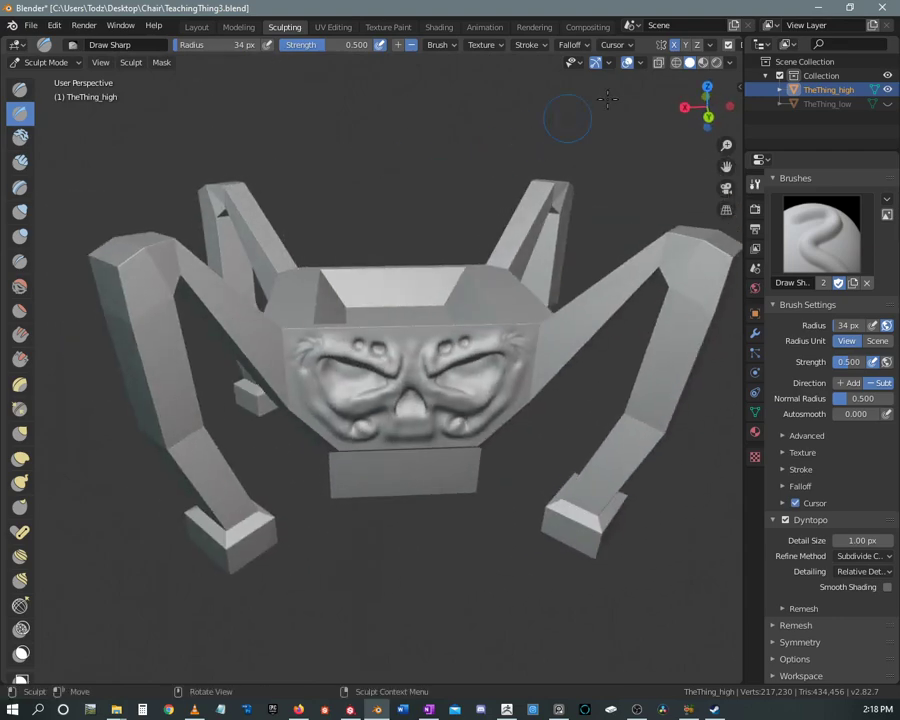
left_click(30, 25)
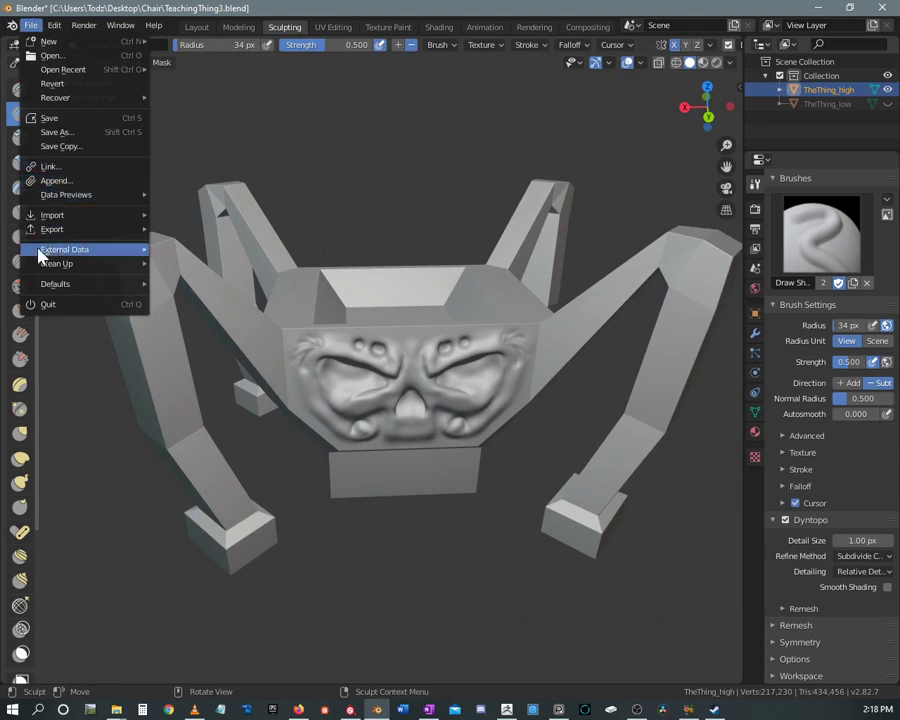
mouse_move(60, 229)
left_click(187, 314)
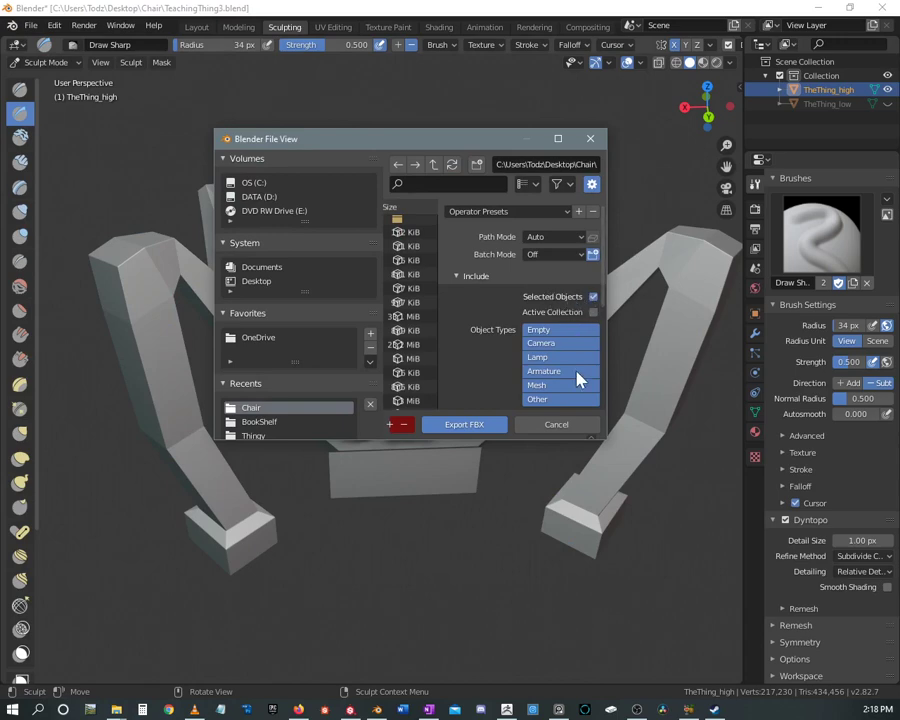
left_click_drag(605, 440, 892, 653)
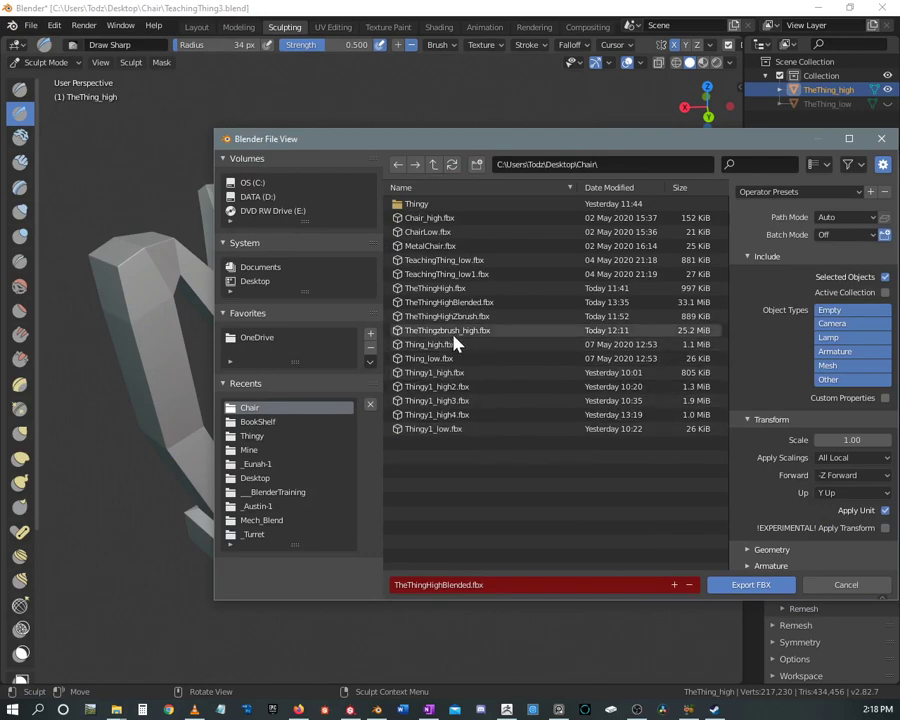
left_click(458, 304)
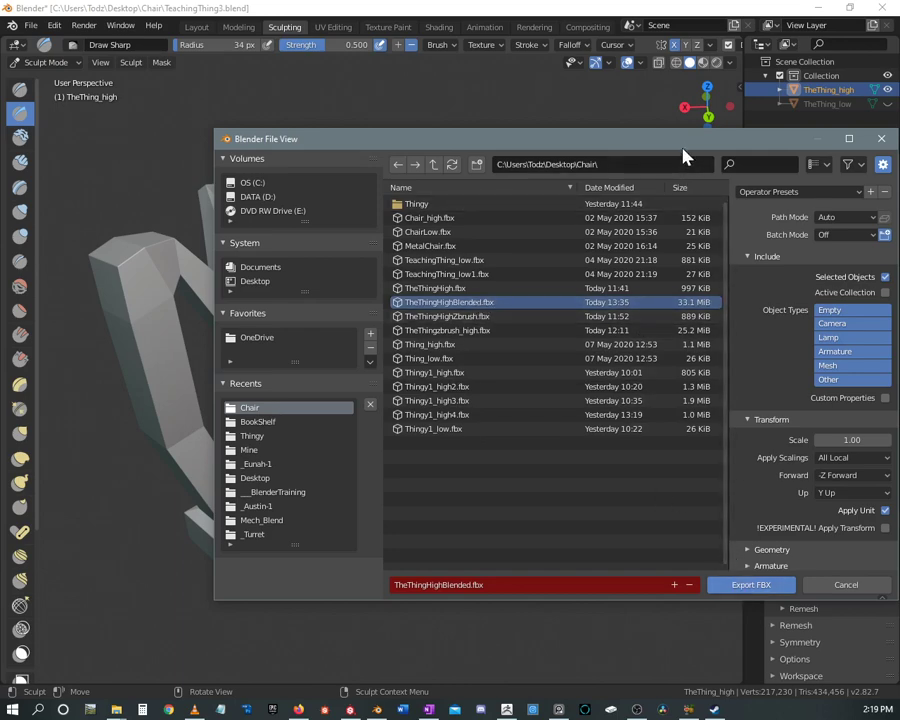
left_click_drag(681, 148, 612, 142)
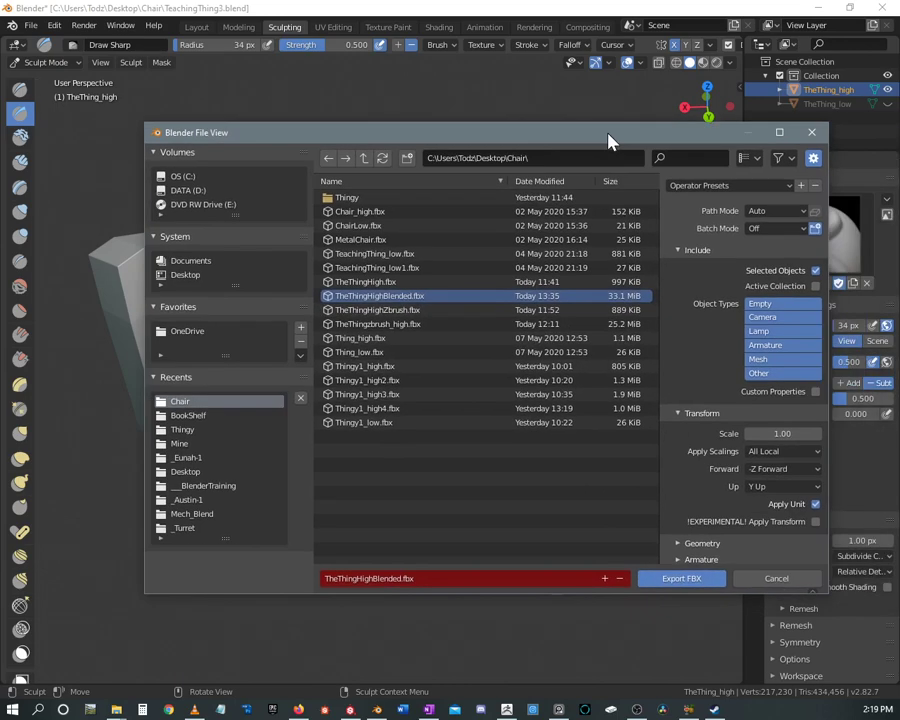
left_click(680, 580)
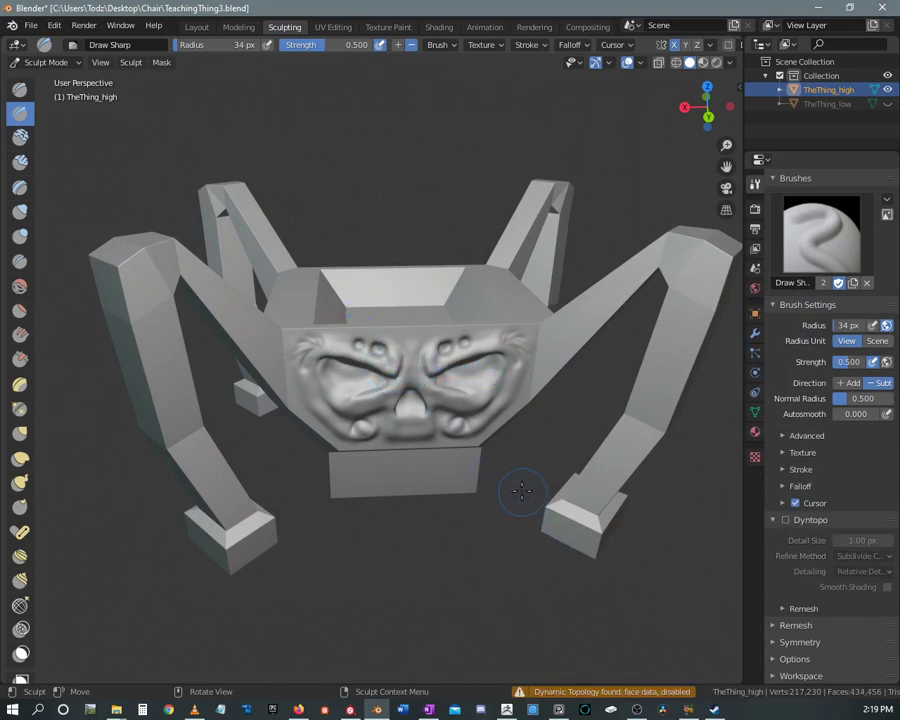
- Repeat the FBX export of the selected high-poly chair with dynamic topology off, overwriting TheThingHighBlended.fbx again
middle_click_drag(515, 490, 510, 473)
middle_click_drag(504, 461, 498, 457)
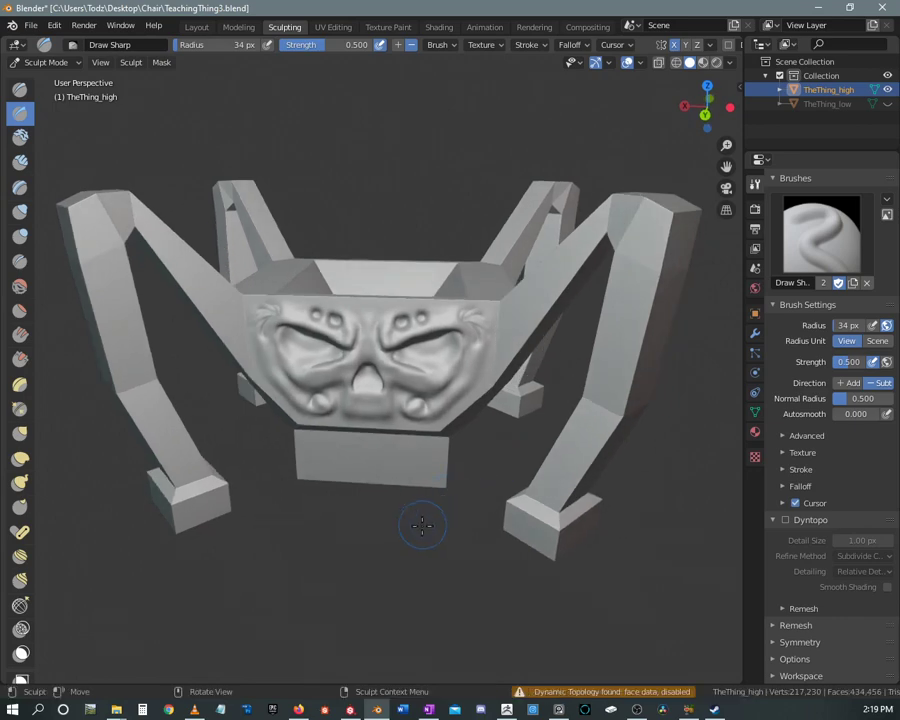
scroll(422, 524, "down", 3)
scroll(422, 523, "up", 3)
mouse_move(422, 520)
middle_mouse_down()
mouse_move(430, 526)
mouse_move(416, 527)
mouse_move(560, 590)
middle_mouse_up()
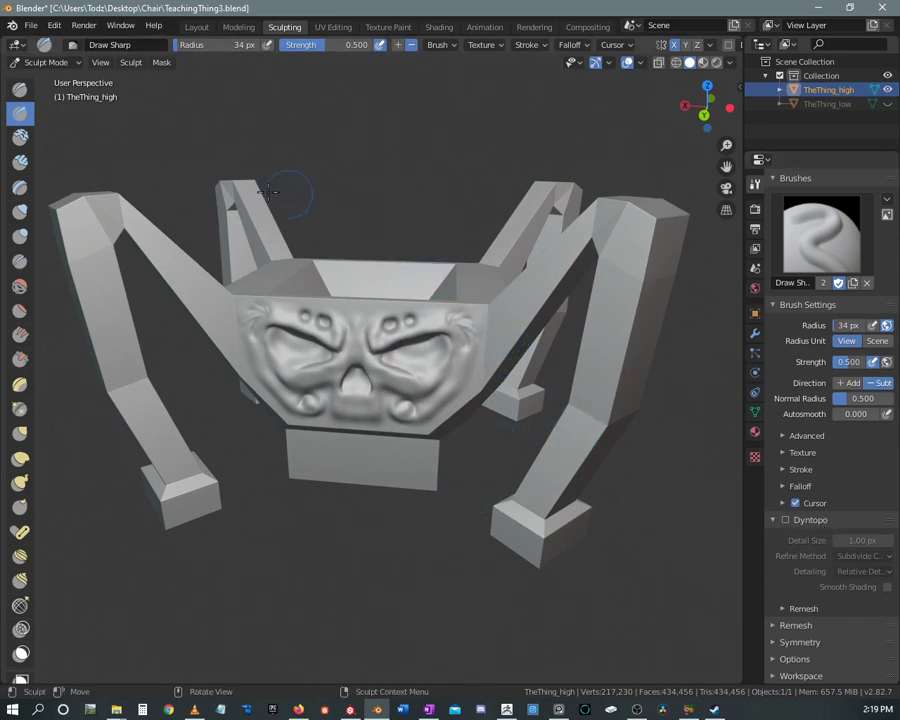
left_click(31, 25)
mouse_move(58, 232)
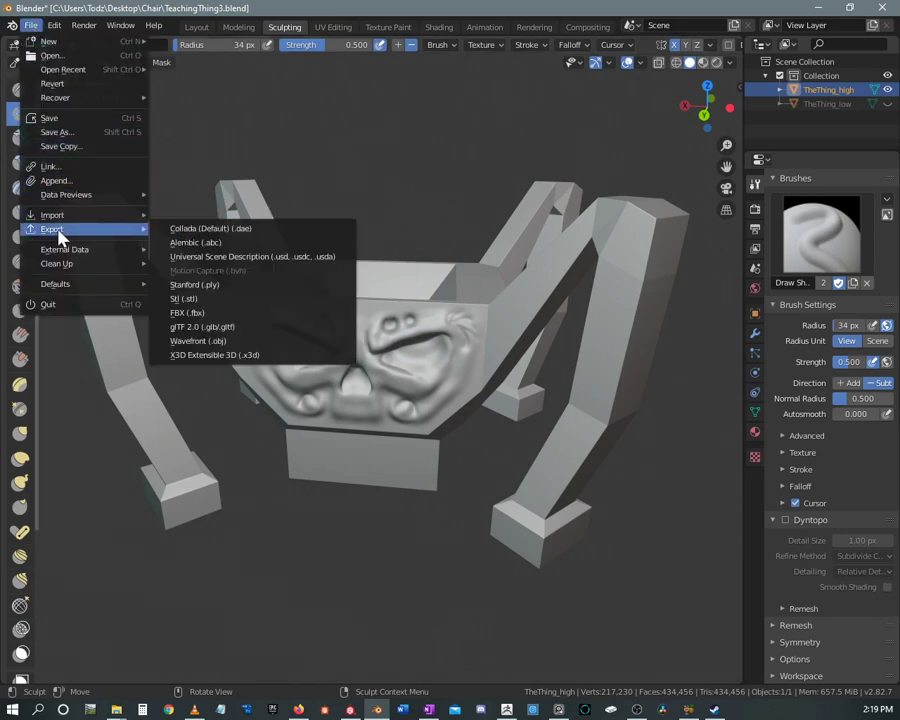
left_click(185, 313)
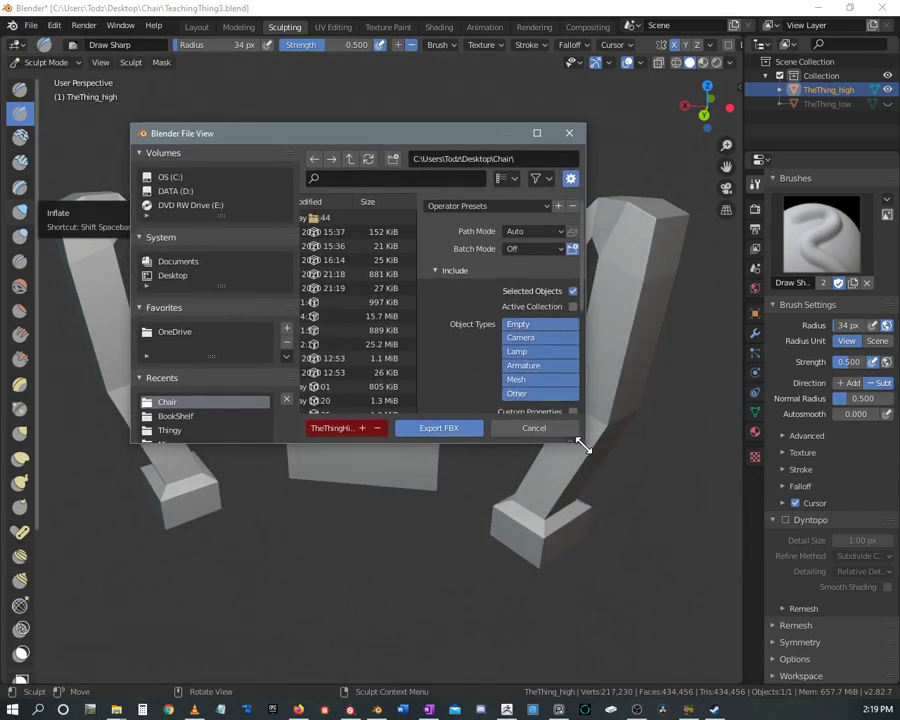
left_click_drag(583, 447, 822, 604)
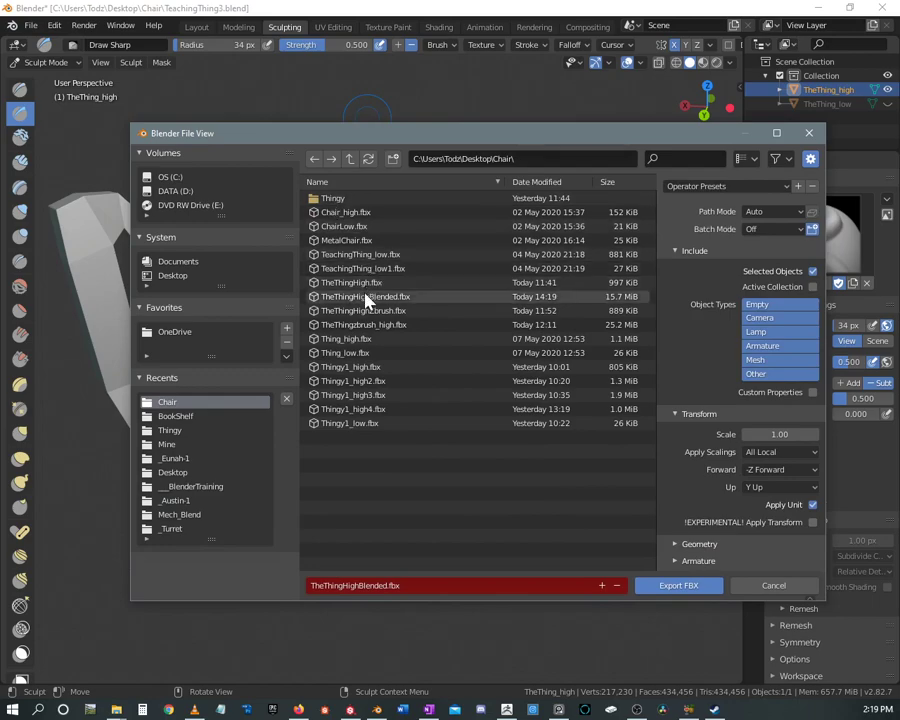
left_click(613, 302)
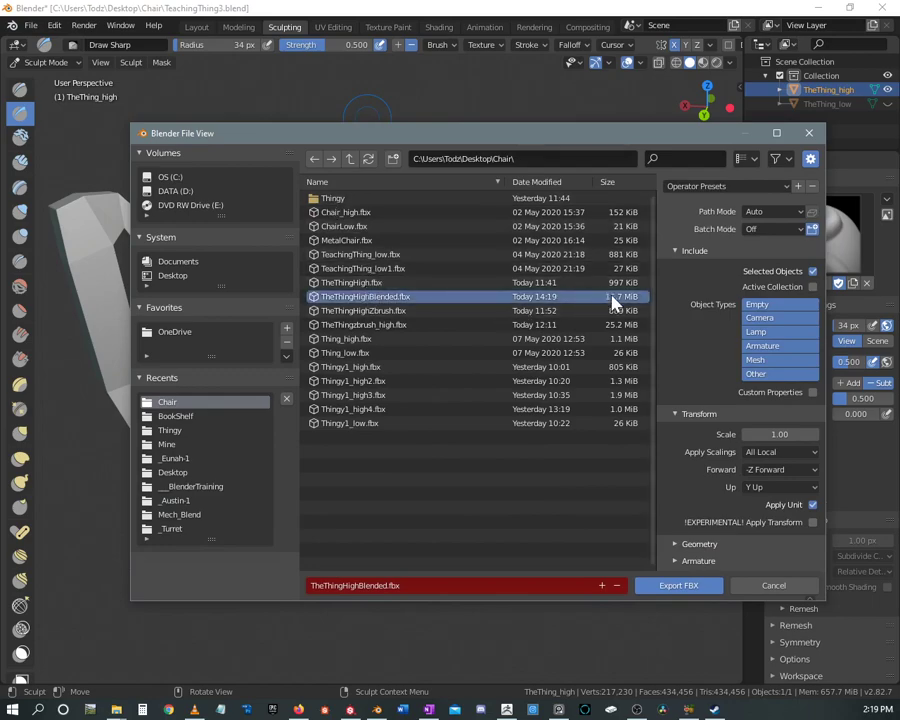
left_click(680, 587)
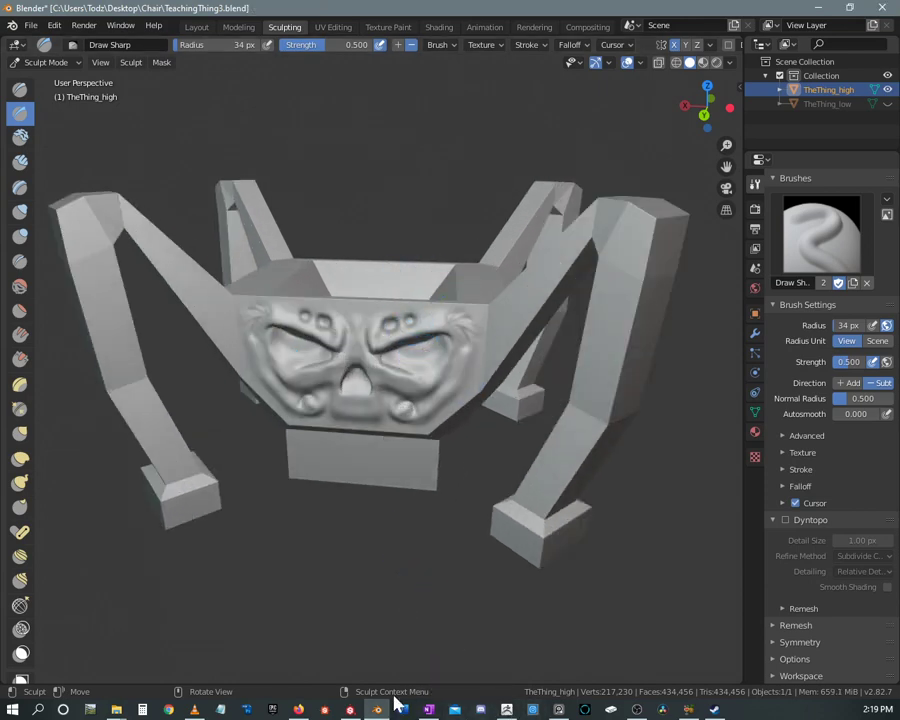
- Switch to Substance Painter and replace the high definition mesh in the mesh map baking settings with the newly exported TheThingHighBlended.fbx
left_click(350, 710)
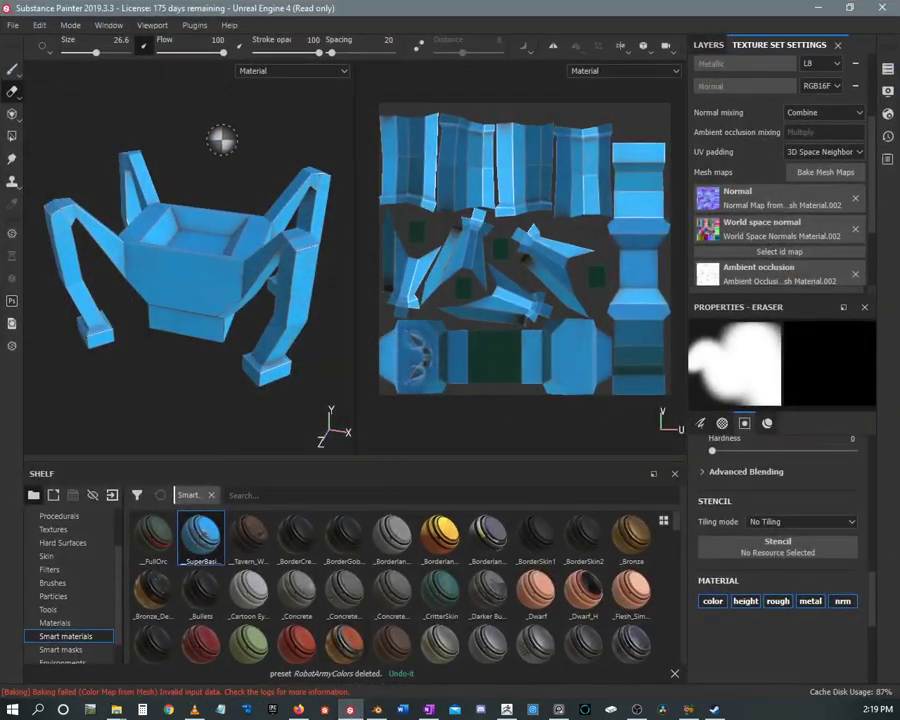
left_click(825, 172)
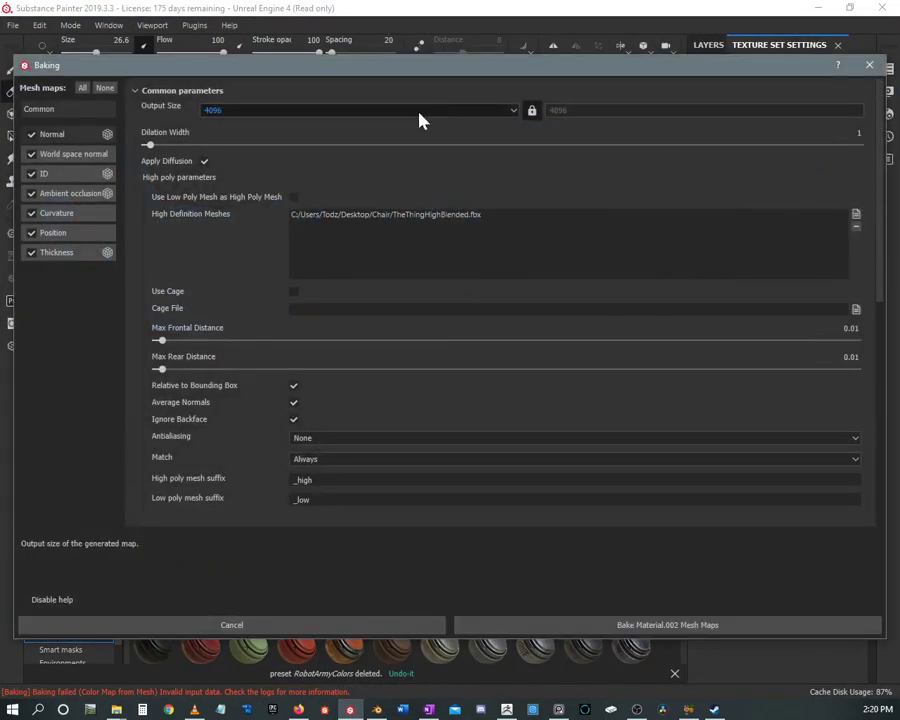
left_click(371, 218)
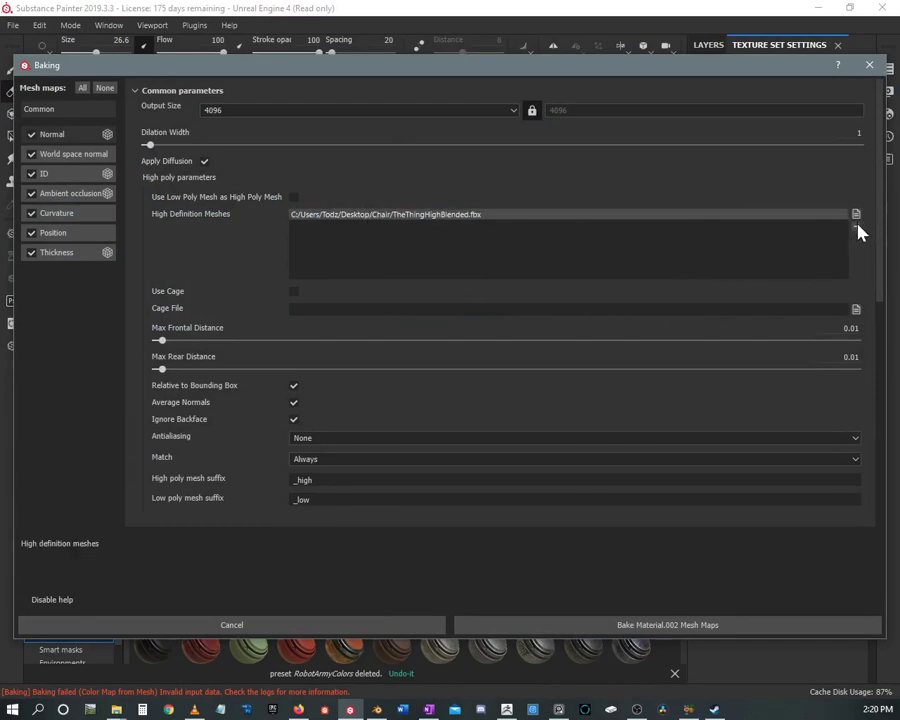
left_click(856, 227)
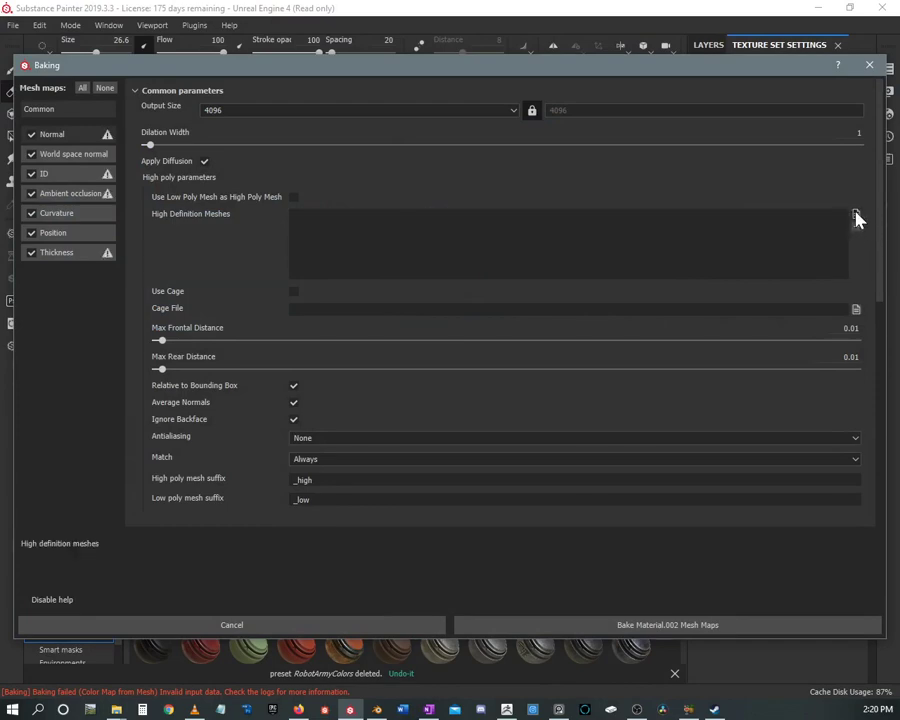
left_click(853, 214)
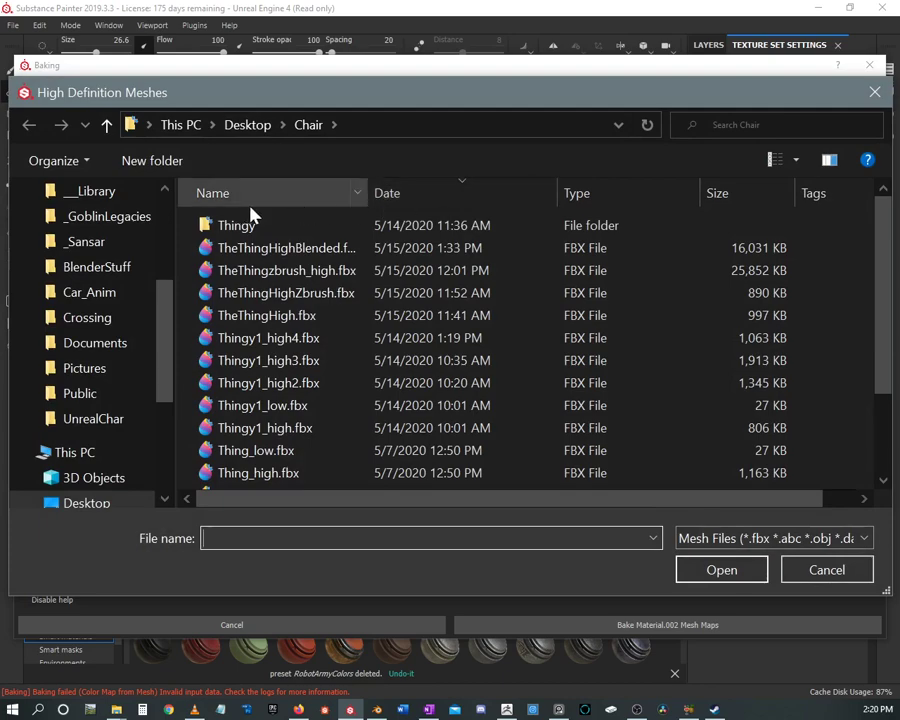
left_click(292, 251)
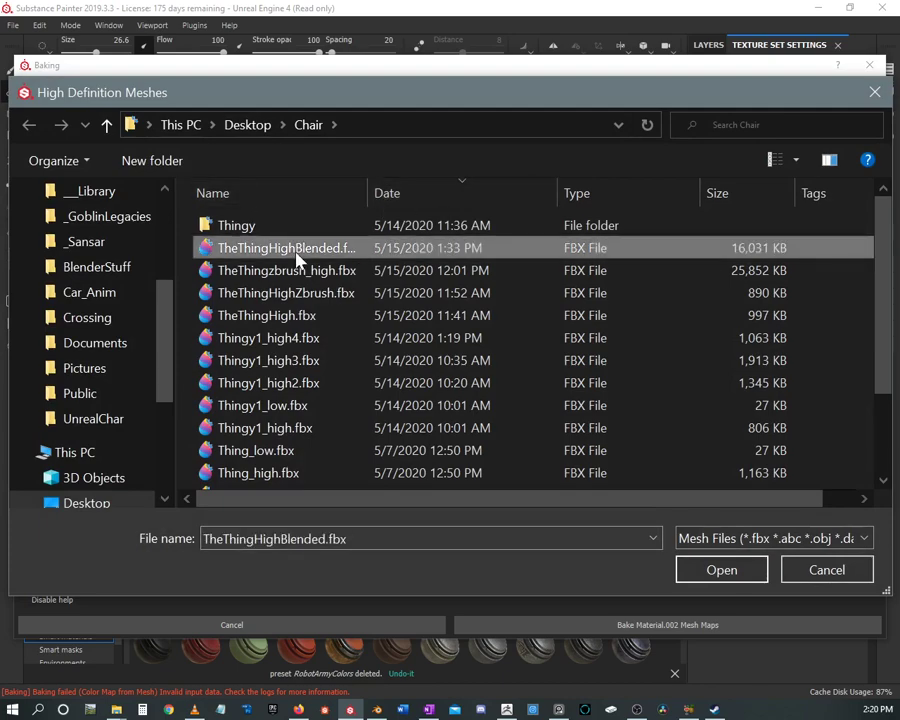
left_click(718, 570)
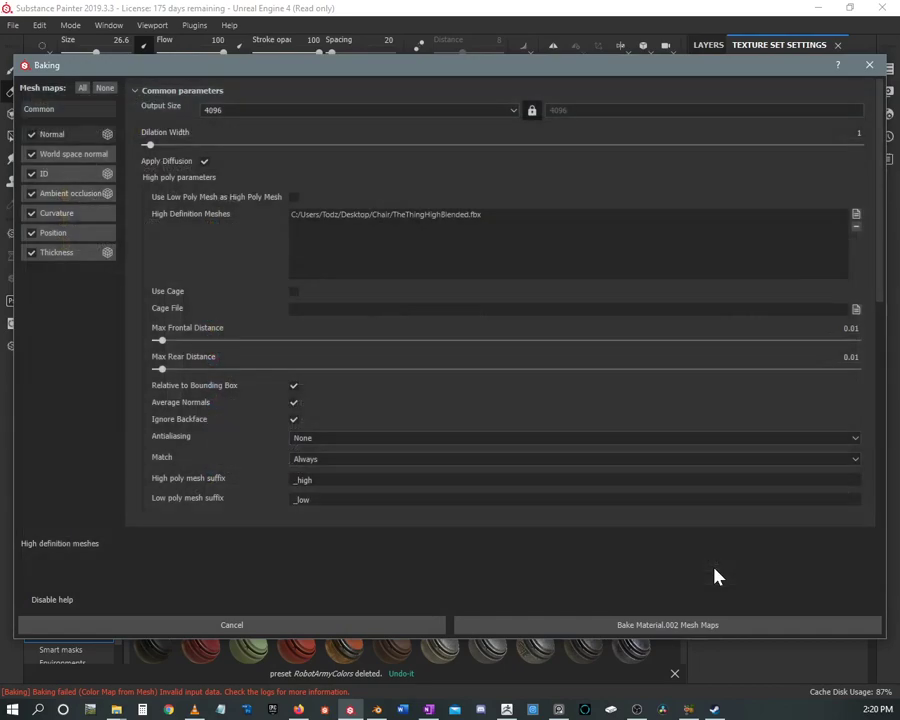
- Bake all the Material.002 mesh maps at output size 4096 and close the baking report
left_click(645, 628)
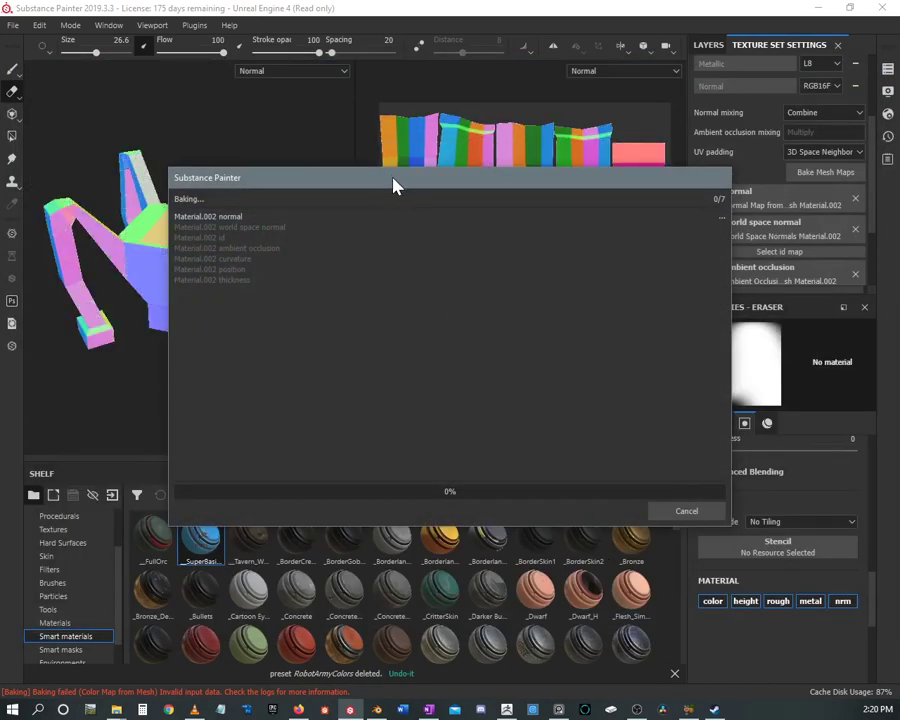
left_click_drag(393, 186, 468, 142)
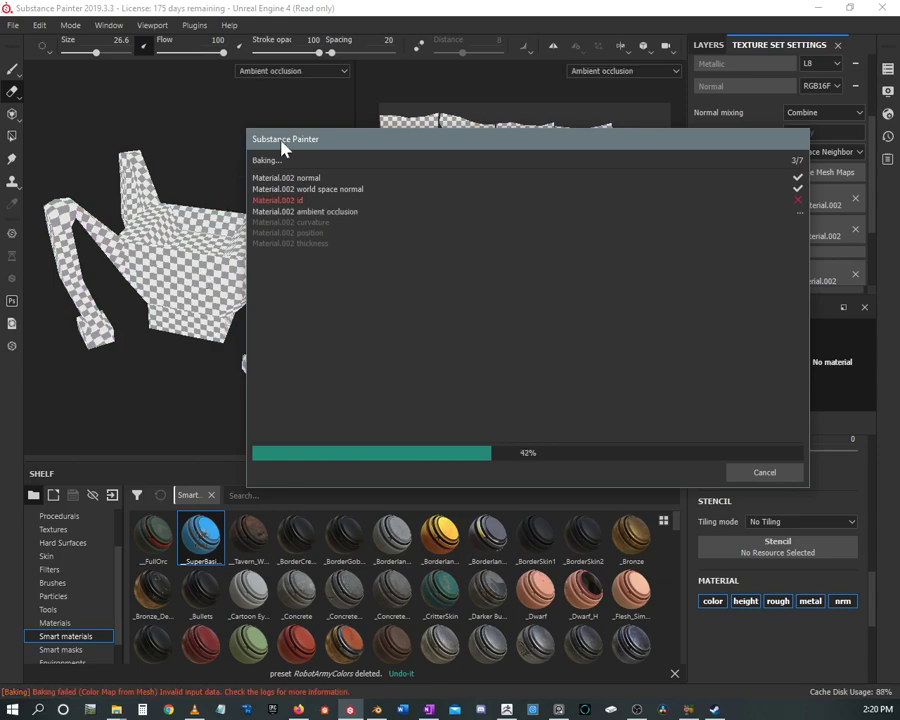
left_click_drag(370, 144, 364, 177)
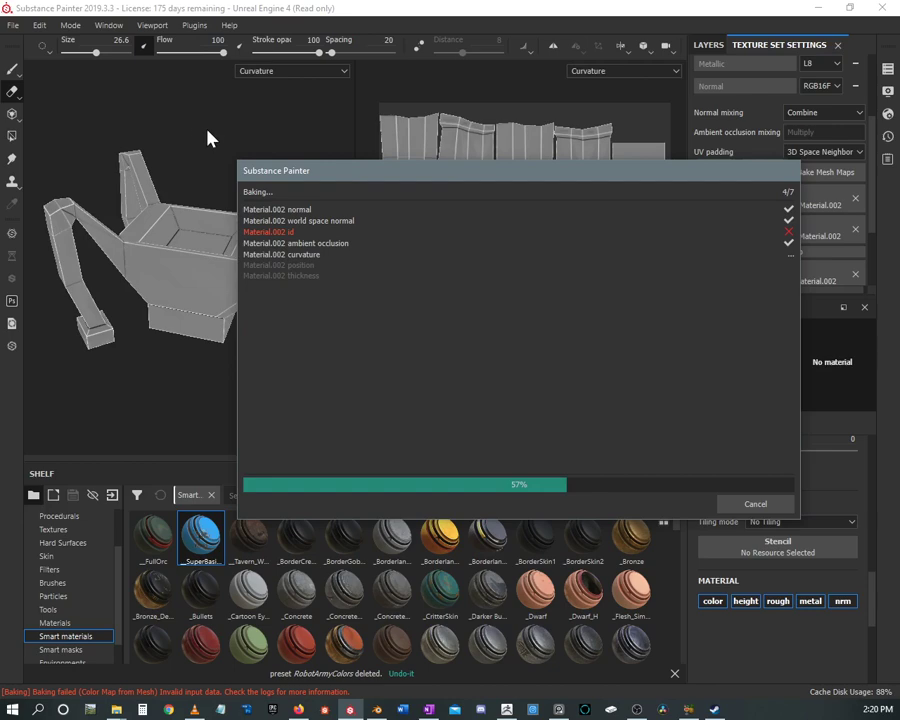
mouse_move(383, 177)
left_mouse_down()
mouse_move(404, 185)
mouse_move(407, 200)
left_mouse_up()
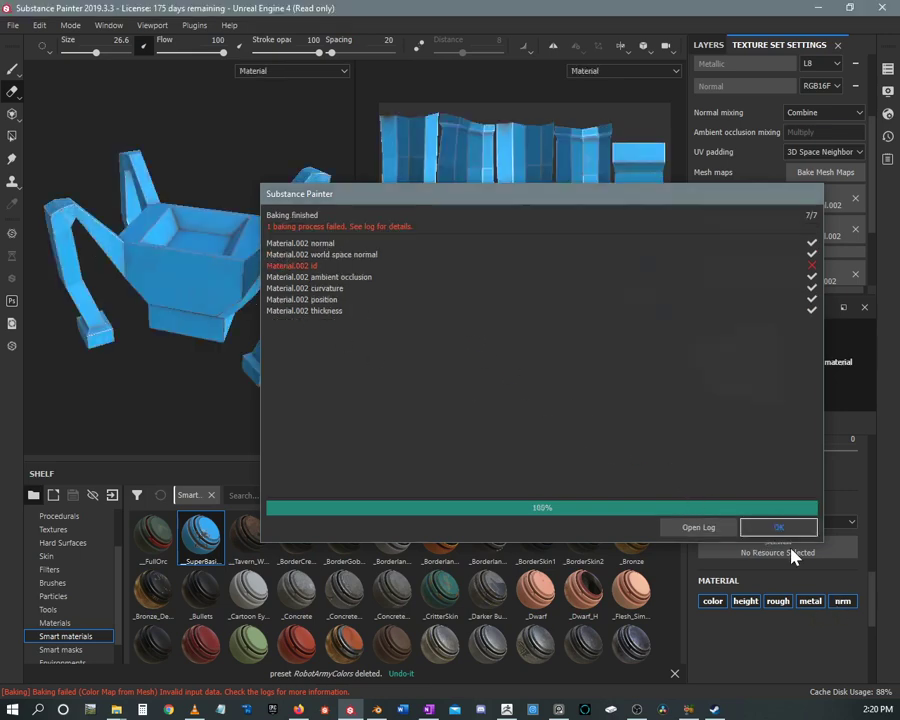
left_click(778, 527)
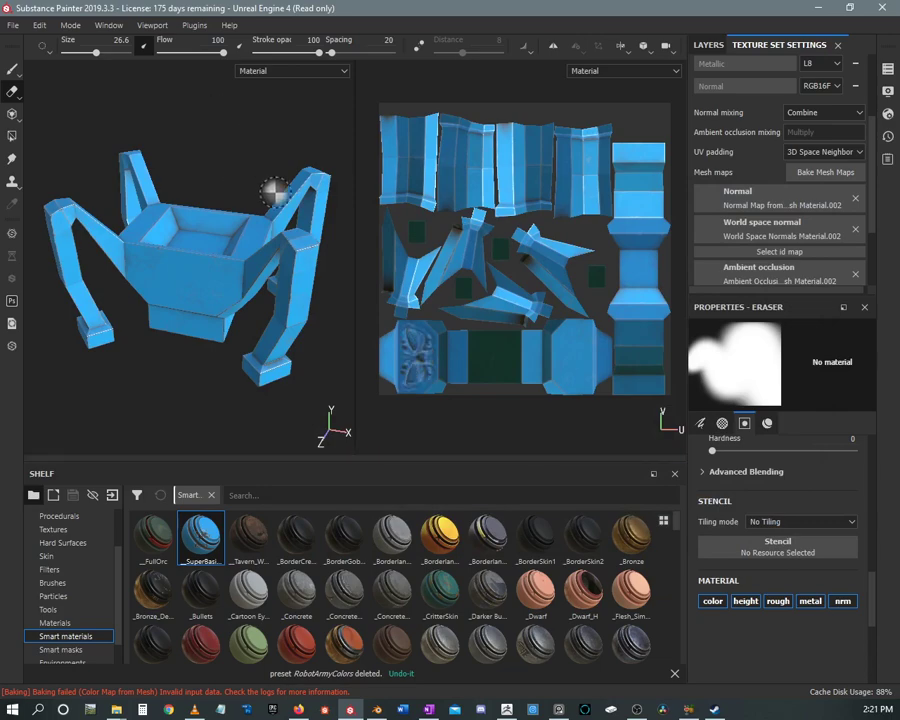
- Examine the baked face detail on the front of the textured chair up close
mouse_move(253, 146)
left_mouse_down("alt")
mouse_move(237, 195)
mouse_move(74, 153)
mouse_move(111, 161)
left_mouse_up("alt")
right_click_drag(111, 161, 158, 303, "alt")
mouse_move(158, 303)
left_mouse_down("alt")
mouse_move(187, 207)
mouse_move(185, 173)
mouse_move(150, 217)
left_mouse_up("alt")
right_click_drag(150, 217, 162, 166, "alt")
mouse_move(162, 166)
left_mouse_down("alt")
mouse_move(157, 235)
mouse_move(88, 195)
mouse_move(183, 203)
mouse_move(120, 207)
mouse_move(137, 201)
mouse_move(209, 227)
mouse_move(195, 285)
mouse_move(207, 195)
mouse_move(149, 185)
mouse_move(173, 220)
mouse_move(180, 316)
mouse_move(196, 240)
mouse_move(200, 310)
mouse_move(261, 257)
mouse_move(203, 245)
mouse_move(94, 256)
left_mouse_up("alt")
mouse_move(110, 172)
left_mouse_down("alt")
mouse_move(135, 155)
mouse_move(142, 250)
mouse_move(180, 296)
left_mouse_up("alt")
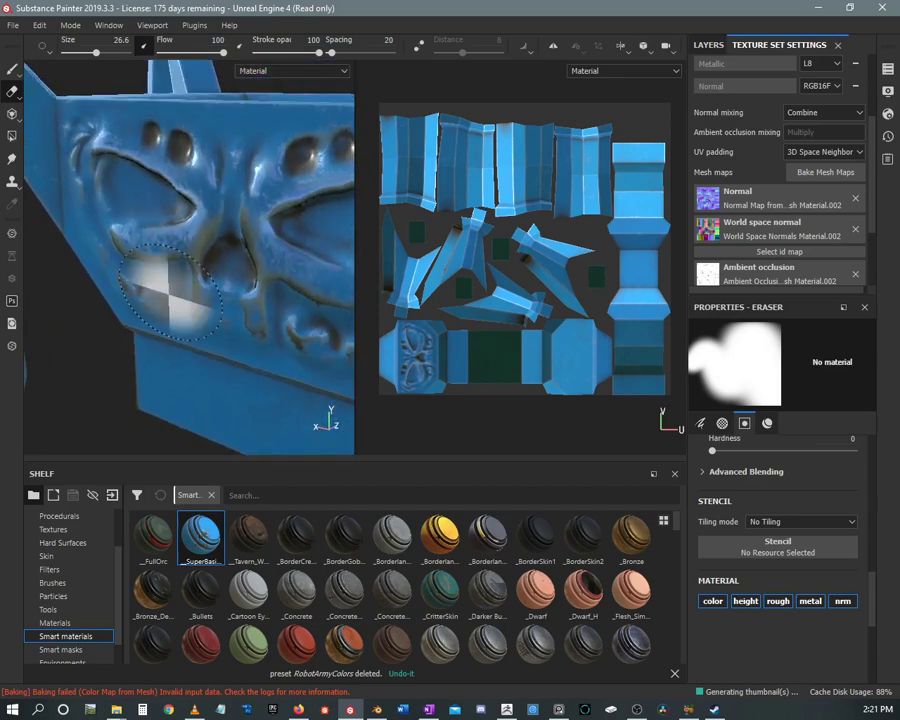
- Hide and show Fill layer 3 and Fill layer 2 in turn to compare their effect on the baked face
left_click(709, 45)
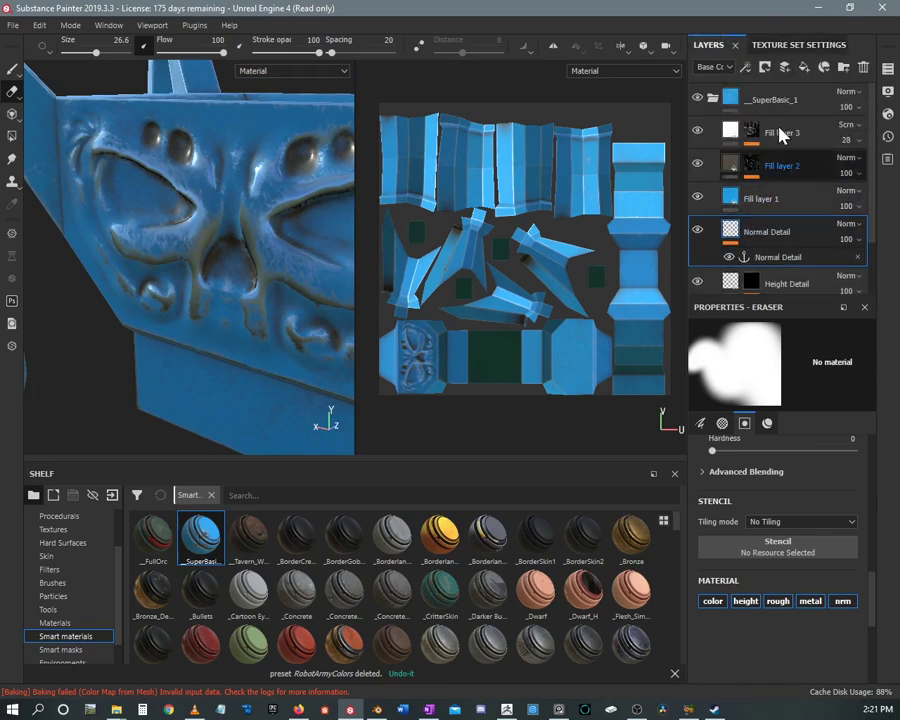
left_click(775, 133)
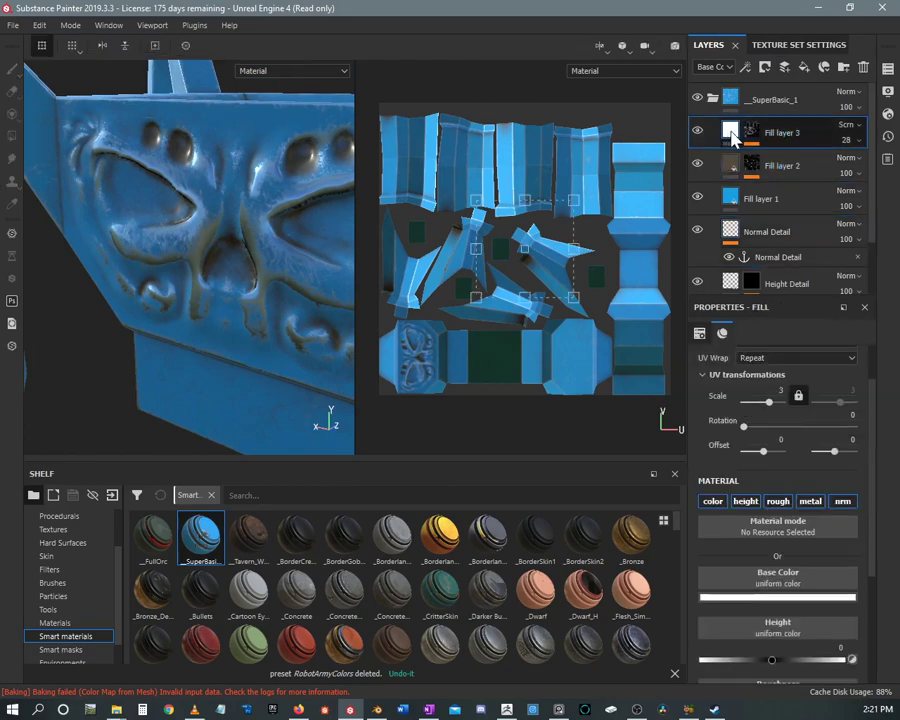
left_click(697, 133)
left_click(697, 133)
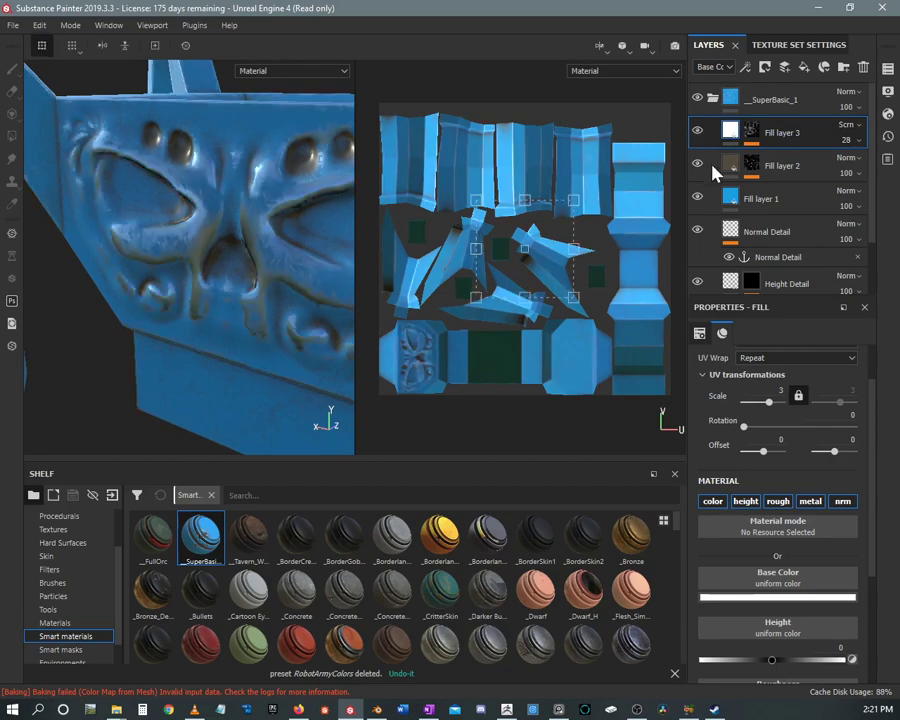
left_click(697, 166)
left_click(697, 166)
- Inspect the Normal Detail and Height Detail layers, leave Normal Detail selected, and view the chair from another angle
left_click_drag(181, 152, 141, 232, "alt")
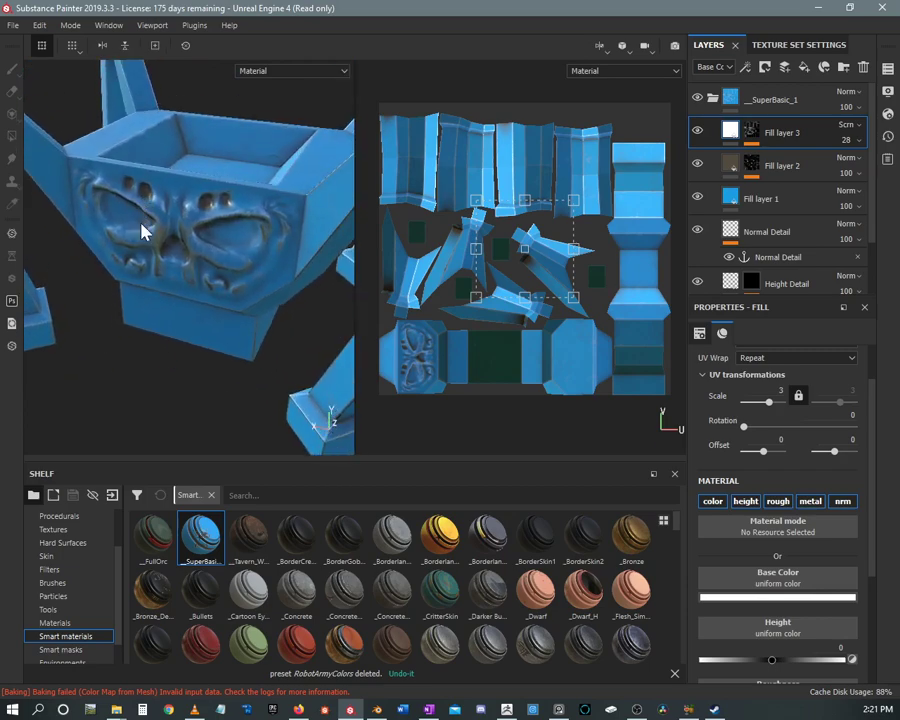
scroll(742, 225, "down", 2)
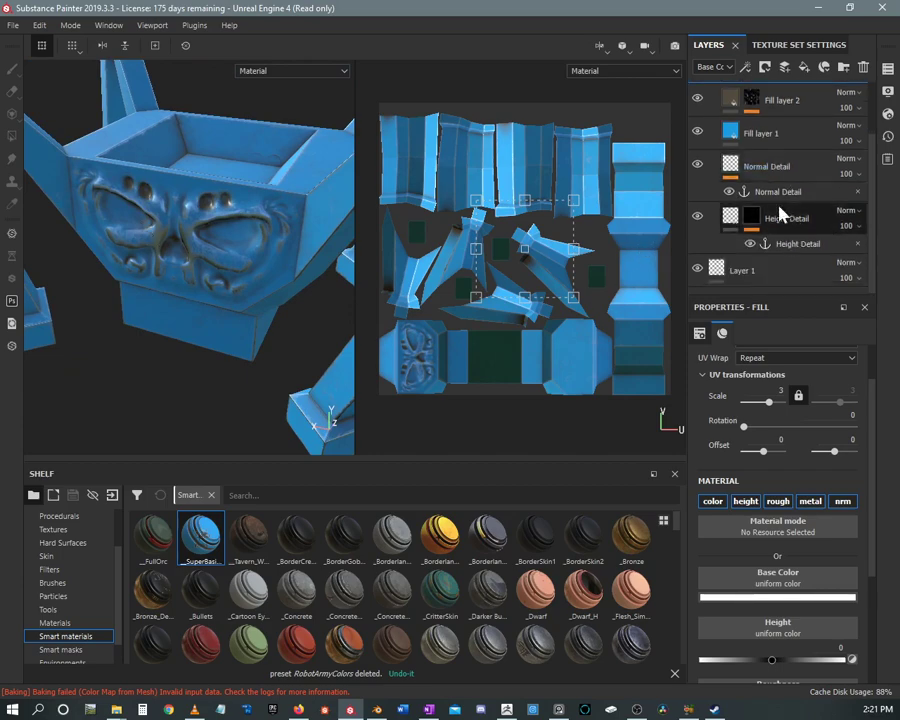
left_click(766, 170)
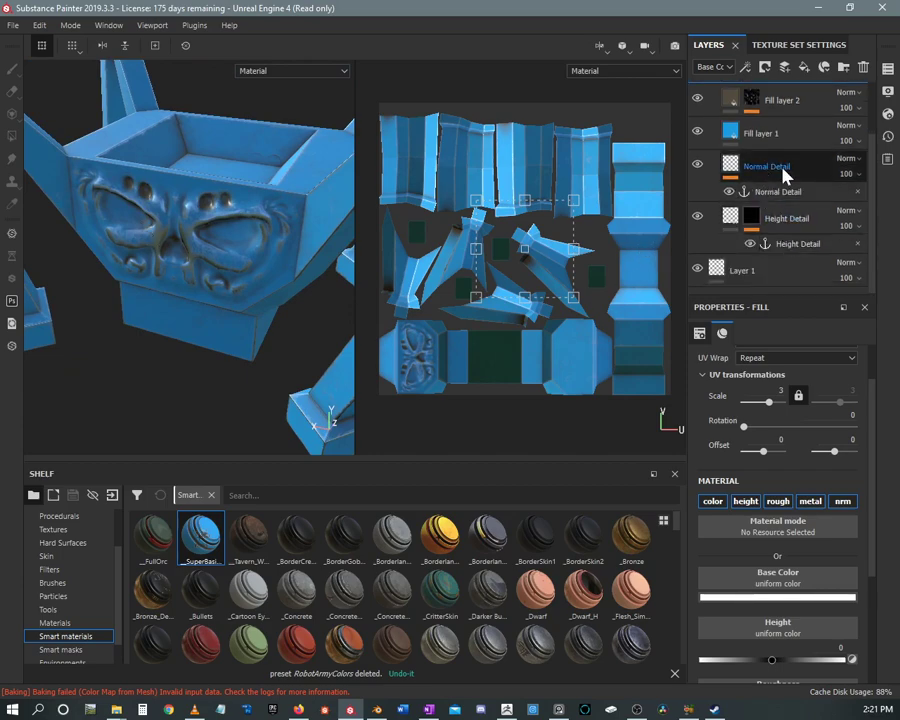
key("e")
left_click(780, 222)
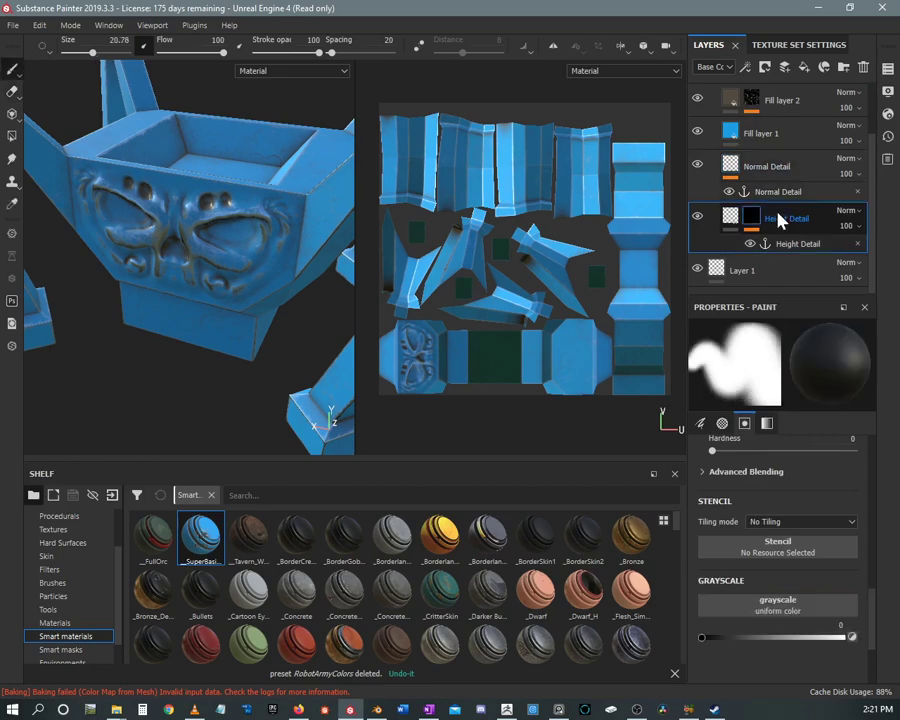
left_click(766, 167)
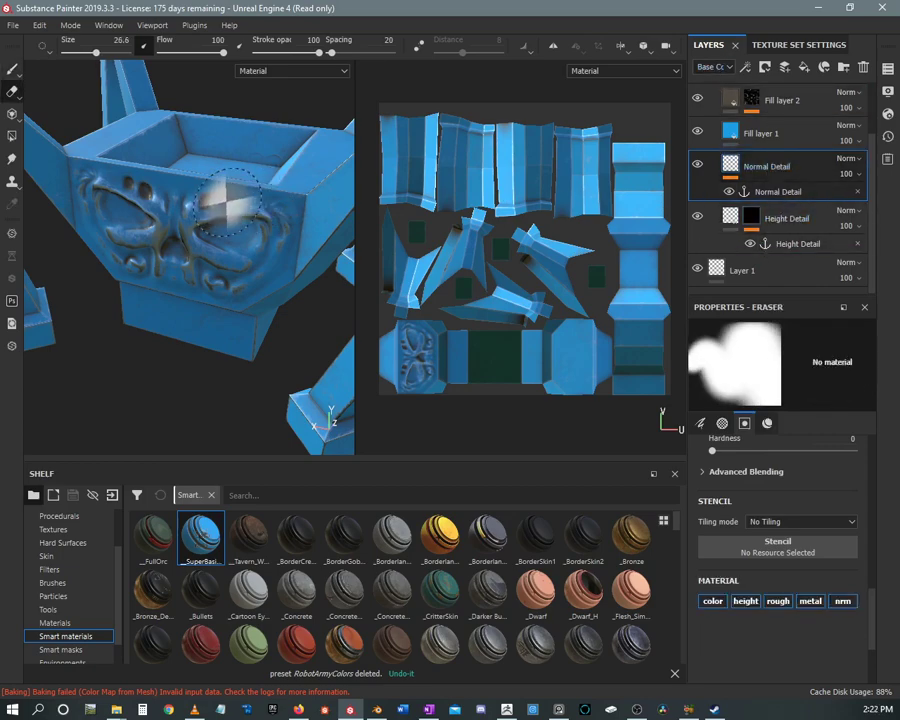
left_click_drag(155, 145, 100, 148, "alt")
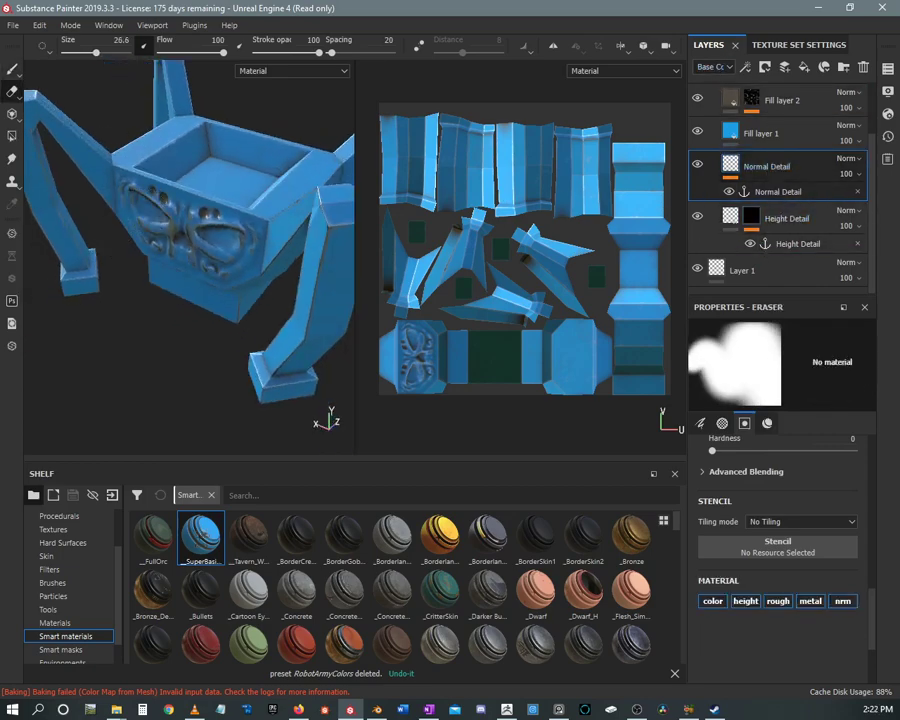